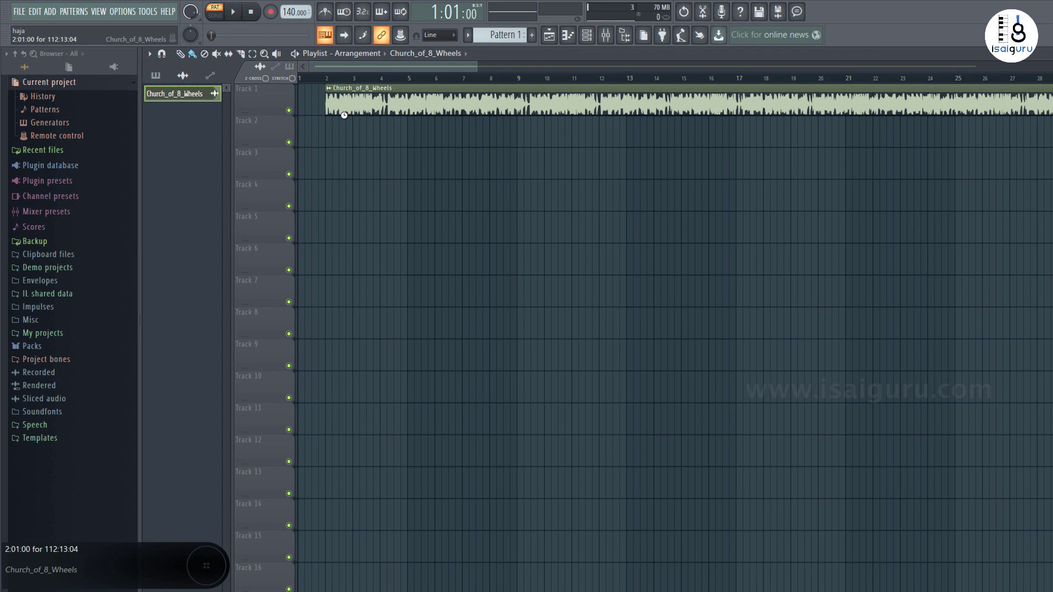
Play the Church_of_8_Wheels clip from just before bar 2, then stop playback
{"action": "left_click", "coordinate": [319, 80]}
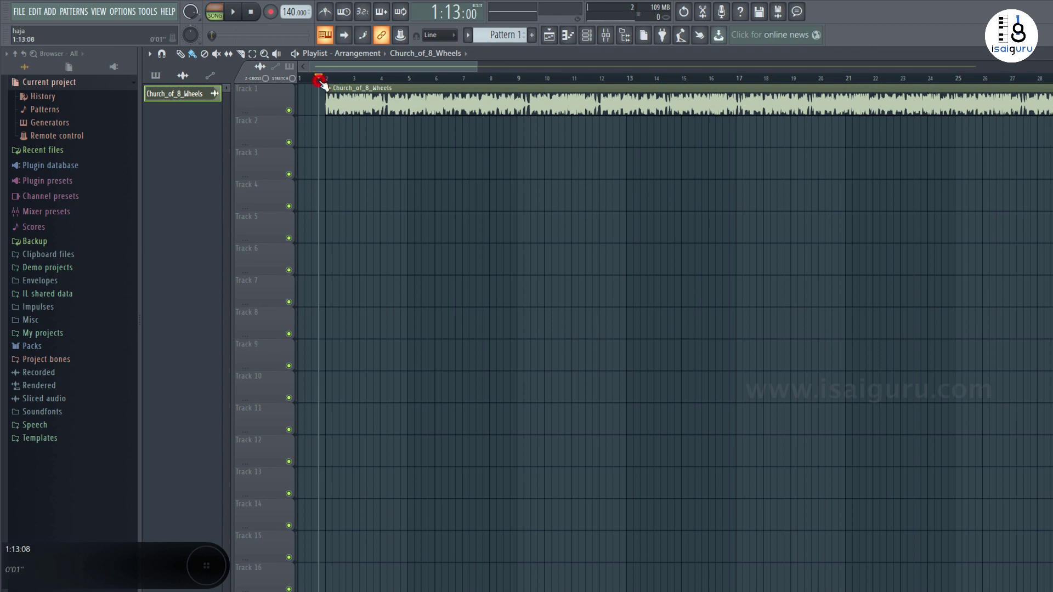
{"action": "key", "text": "space"}
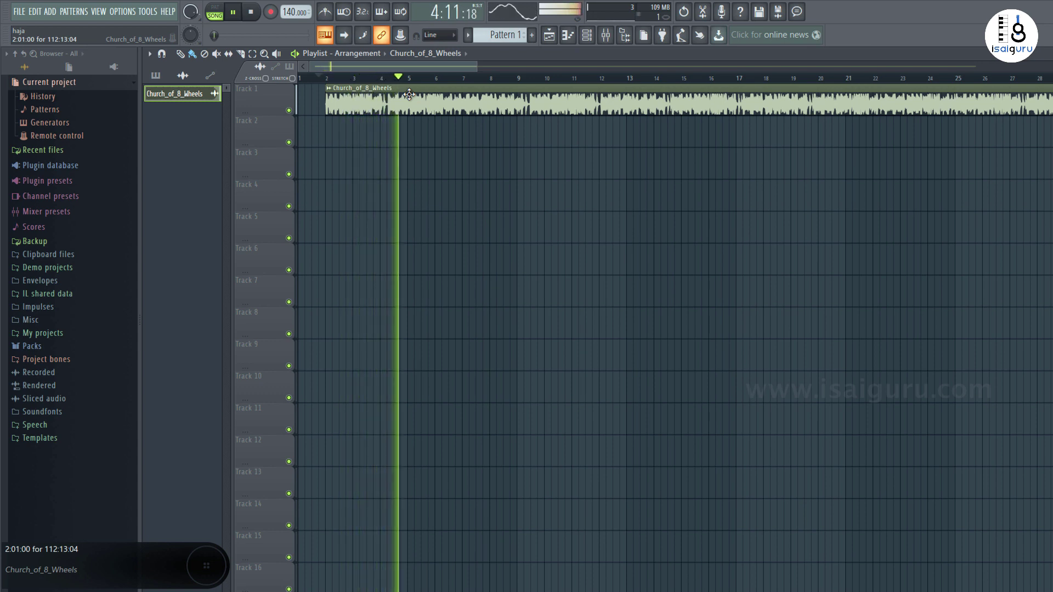
{"action": "key", "text": "space"}
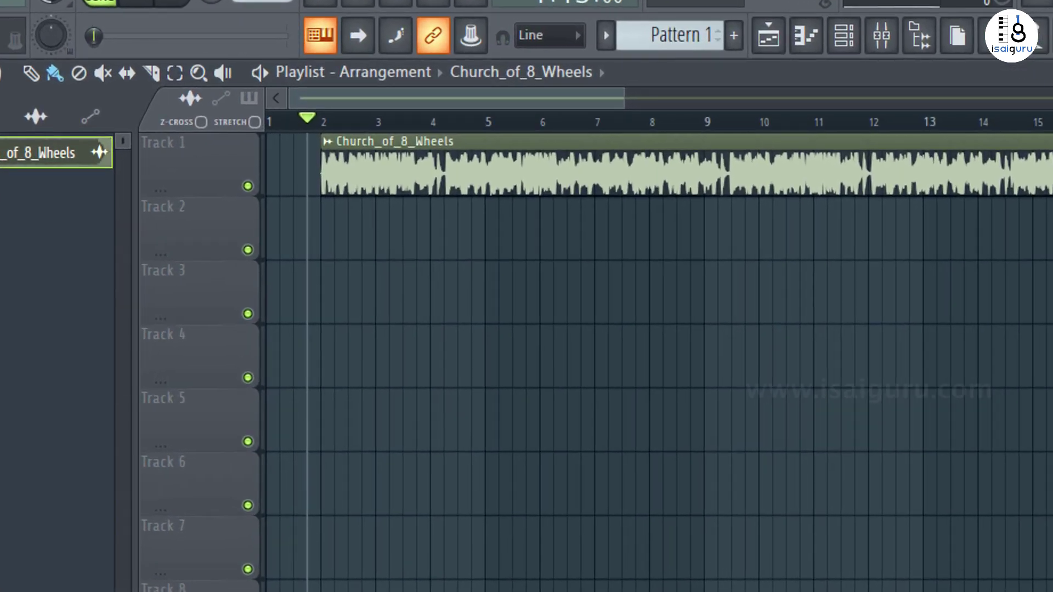
Detect the Church_of_8_Wheels sample's tempo within the 100 to 200 BPM range, declining to apply it to the project
{"action": "left_click", "coordinate": [328, 141]}
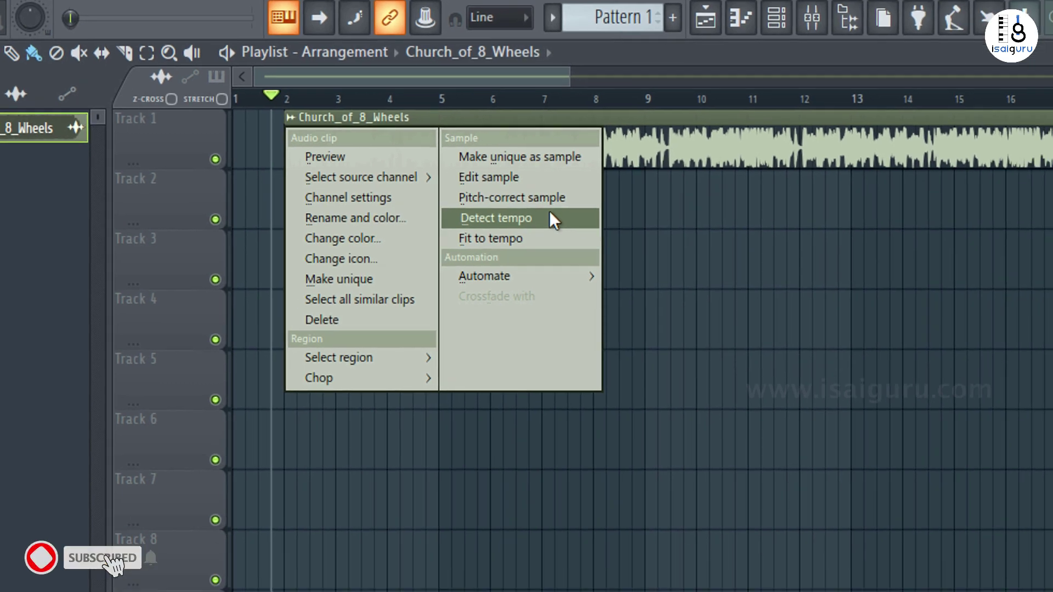
{"action": "left_click", "coordinate": [606, 248]}
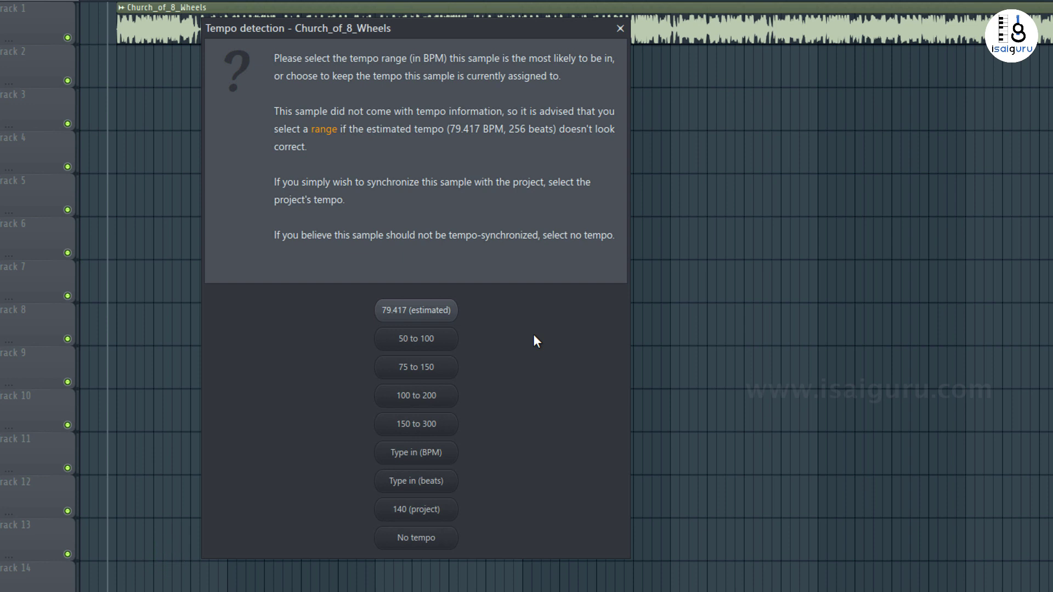
{"action": "left_click", "coordinate": [444, 402]}
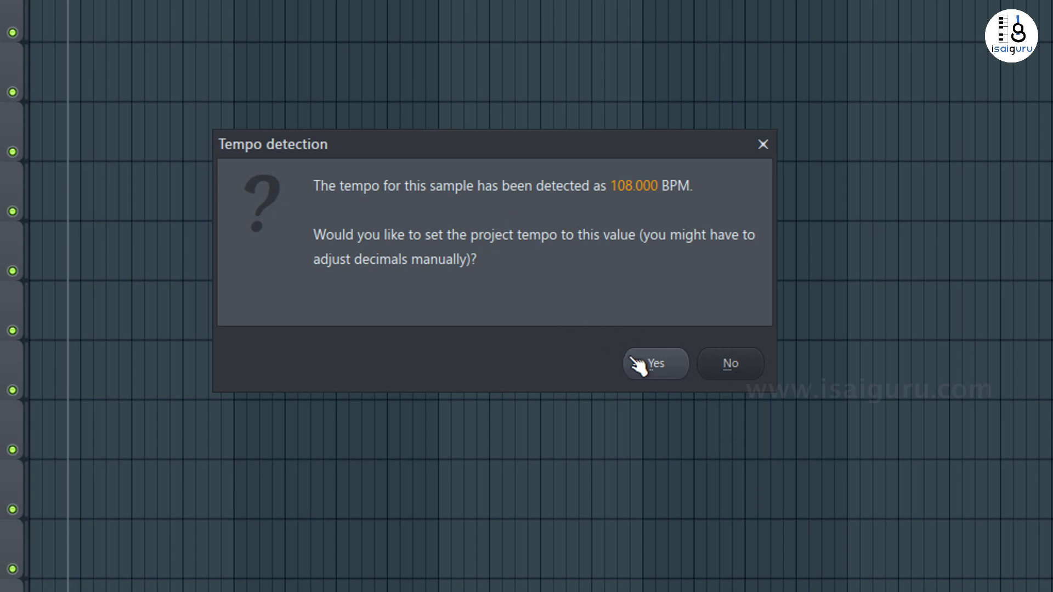
{"action": "left_click", "coordinate": [737, 366]}
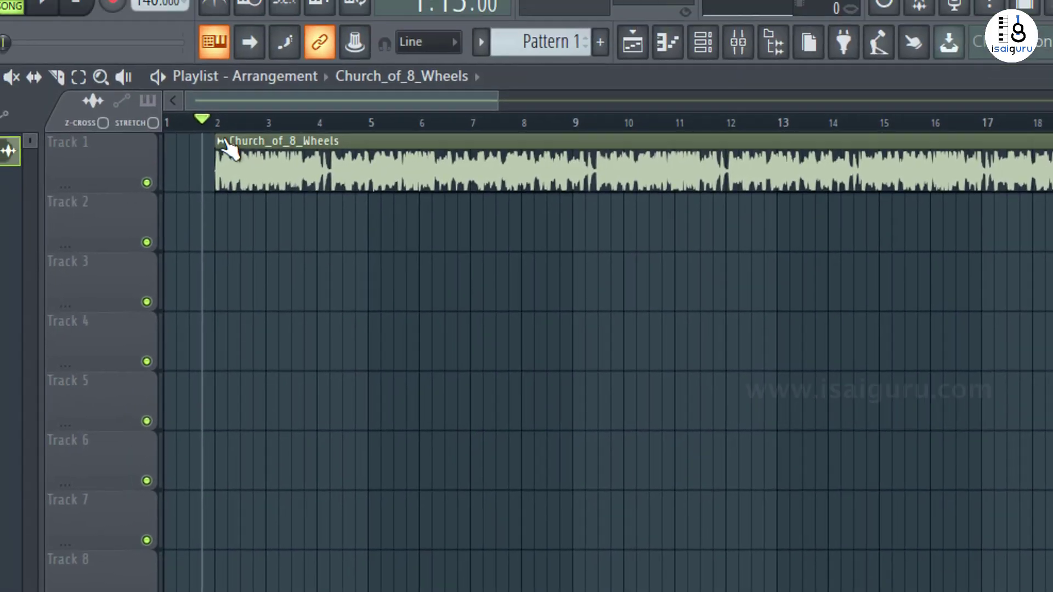
Run tempo detection on the Church_of_8_Wheels clip again and set the project tempo to the detected 108 BPM
{"action": "left_click", "coordinate": [233, 164]}
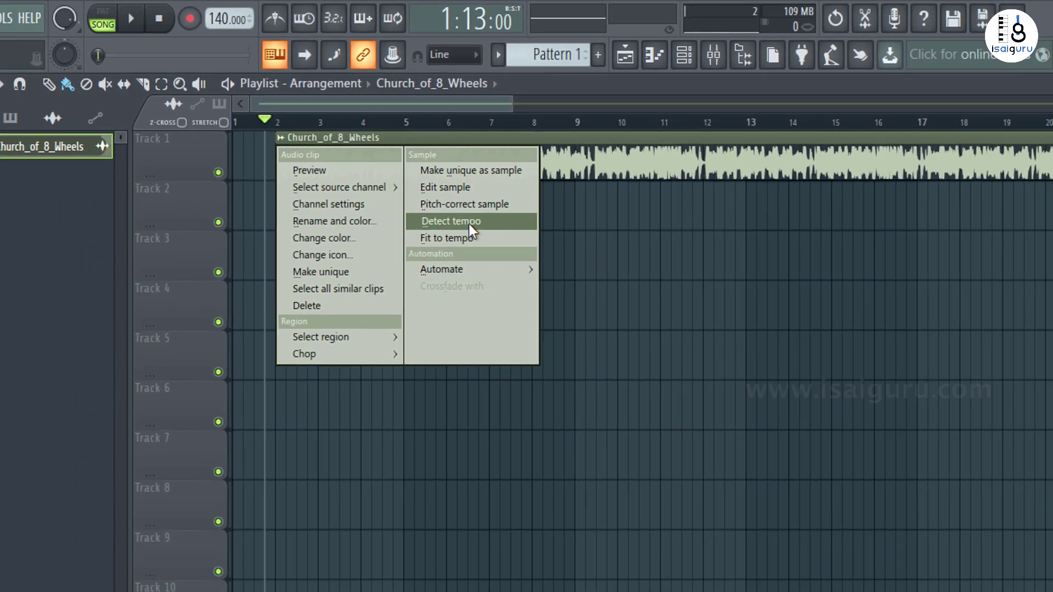
{"action": "left_click", "coordinate": [447, 263]}
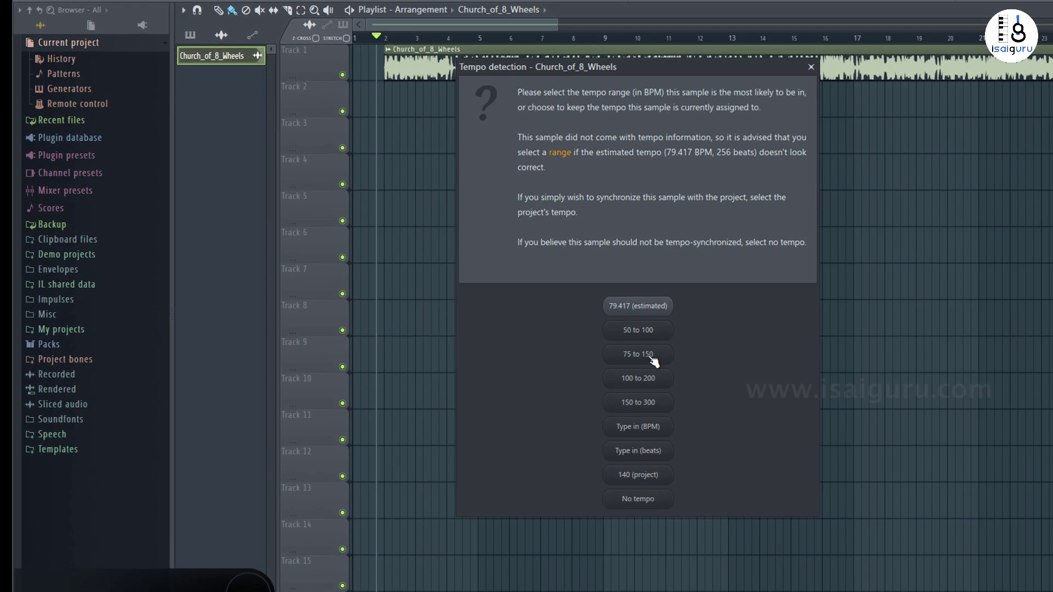
{"action": "left_click", "coordinate": [591, 375]}
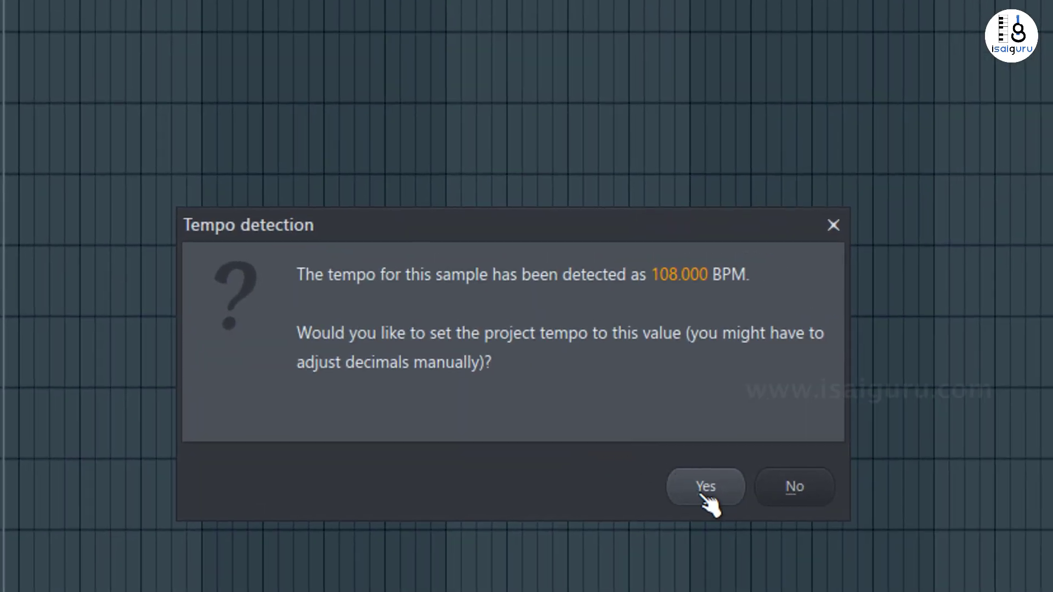
{"action": "left_click", "coordinate": [705, 496]}
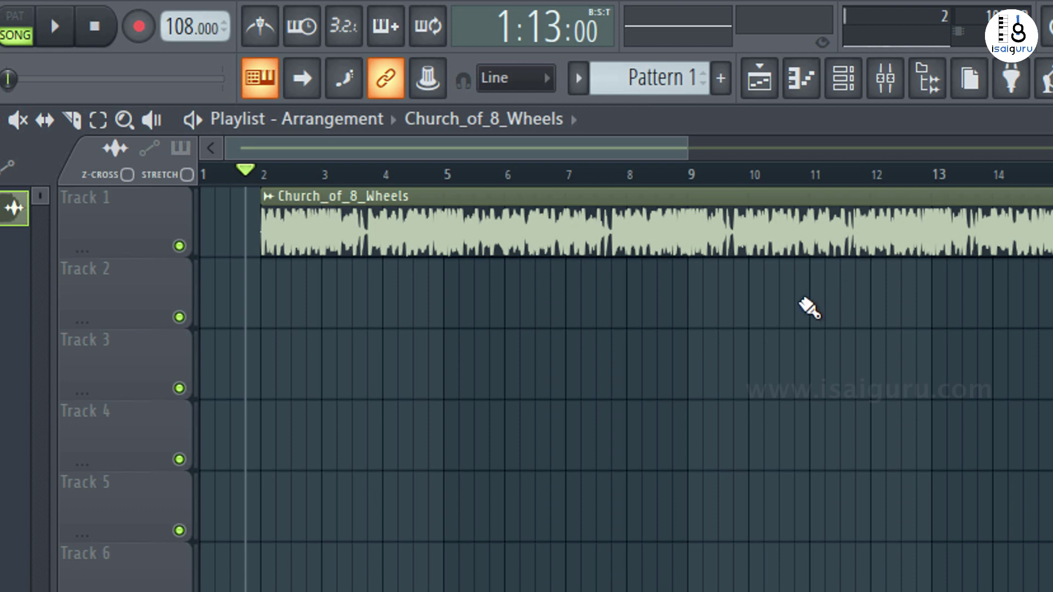
Audition the Church_of_8_Wheels ending around bars 80 to 82 and trim off its fading tail about three-quarters through bar 81
{"action": "left_click_drag", "start_coordinate": [547, 148], "coordinate": [984, 154]}
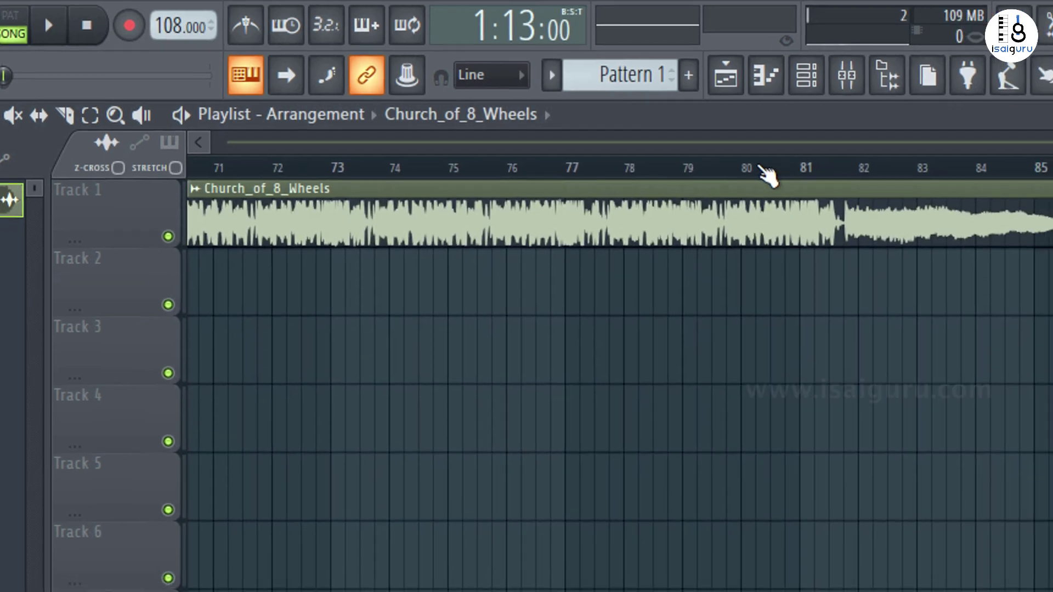
{"action": "left_click", "coordinate": [797, 175]}
{"action": "key", "text": "space"}
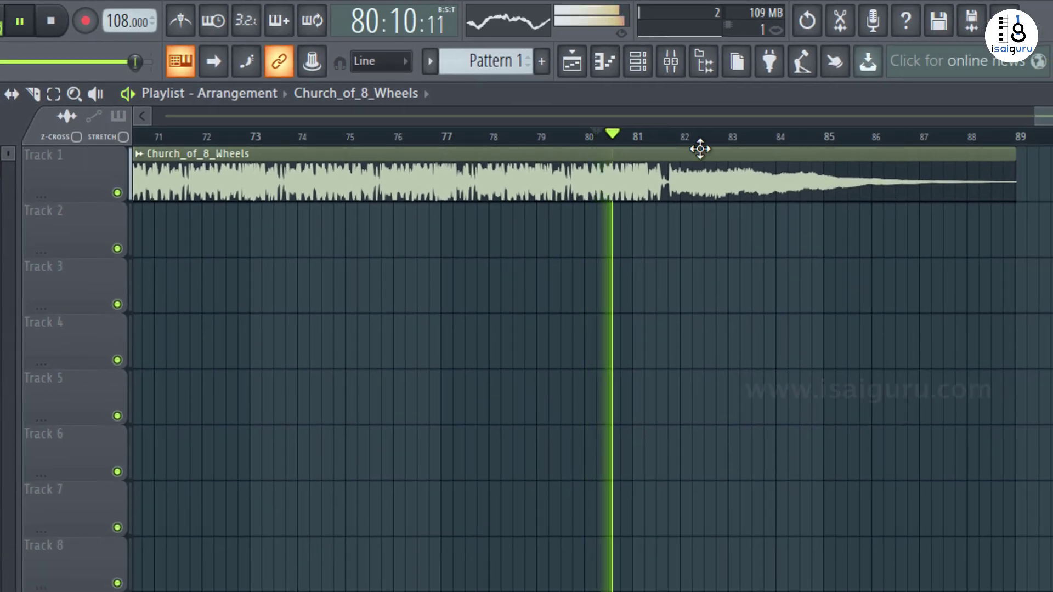
{"action": "left_click", "coordinate": [663, 144]}
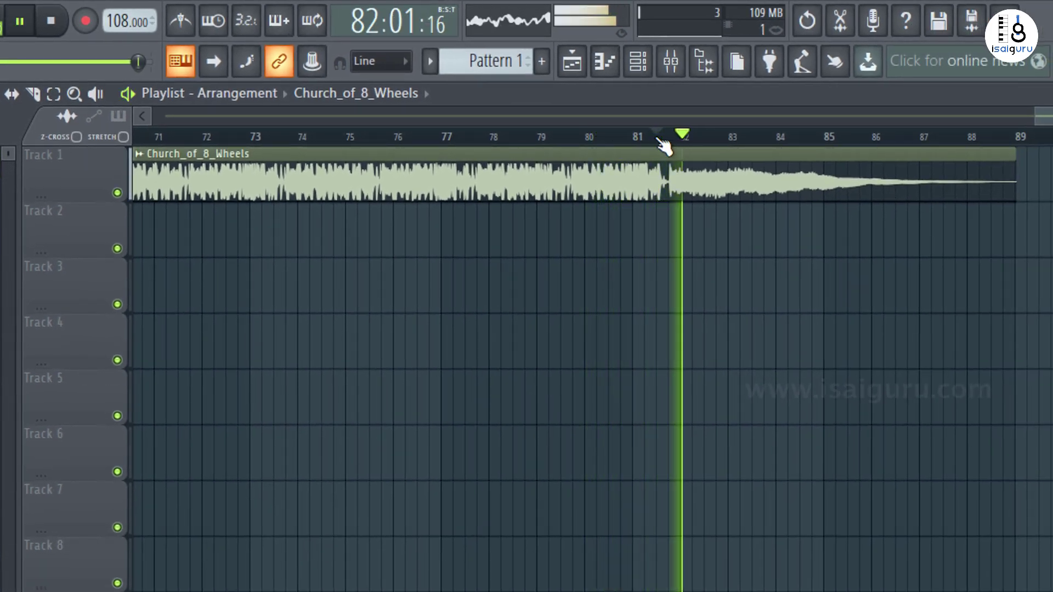
{"action": "key", "text": "space"}
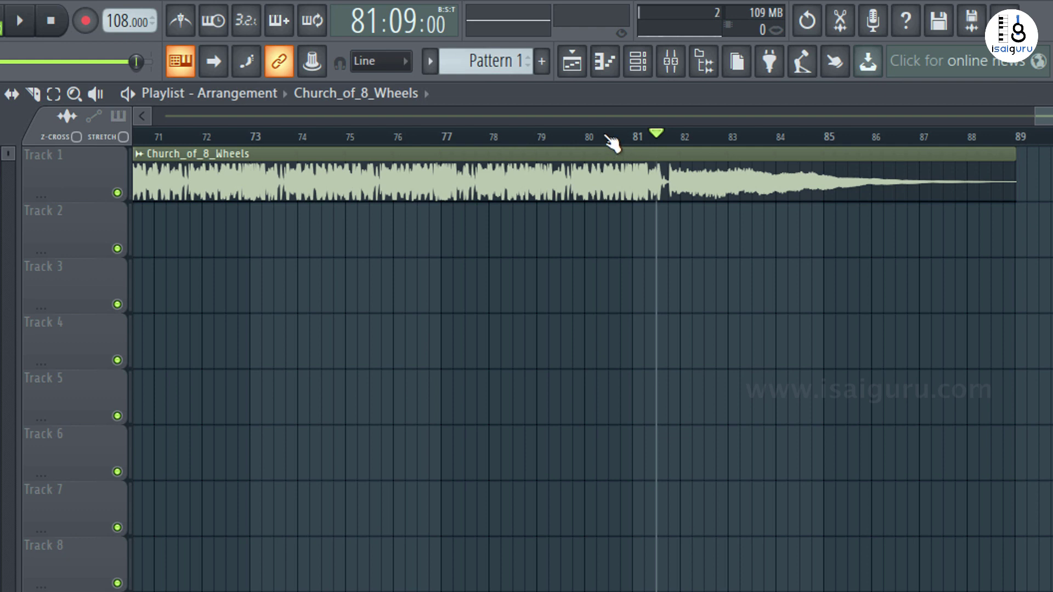
{"action": "left_click", "coordinate": [611, 137]}
{"action": "key", "text": "space"}
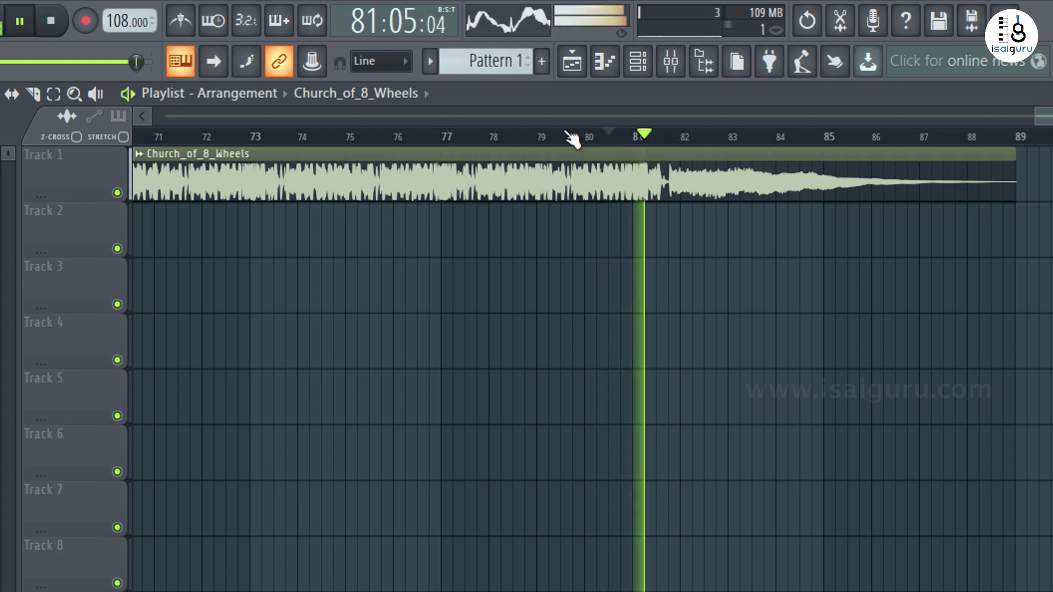
{"action": "key", "text": "space"}
{"action": "left_click_drag", "start_coordinate": [1009, 197], "coordinate": [664, 229]}
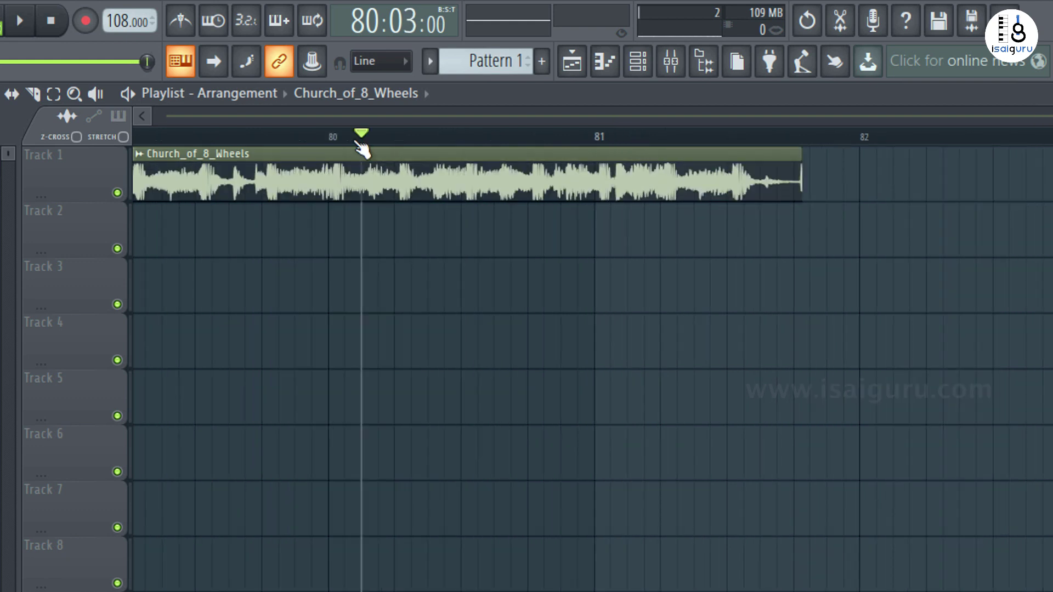
Play the trimmed ending from 80:03:00 and shorten the clip further to cut the quiet gap after its last loud notes
{"action": "key", "text": "space"}
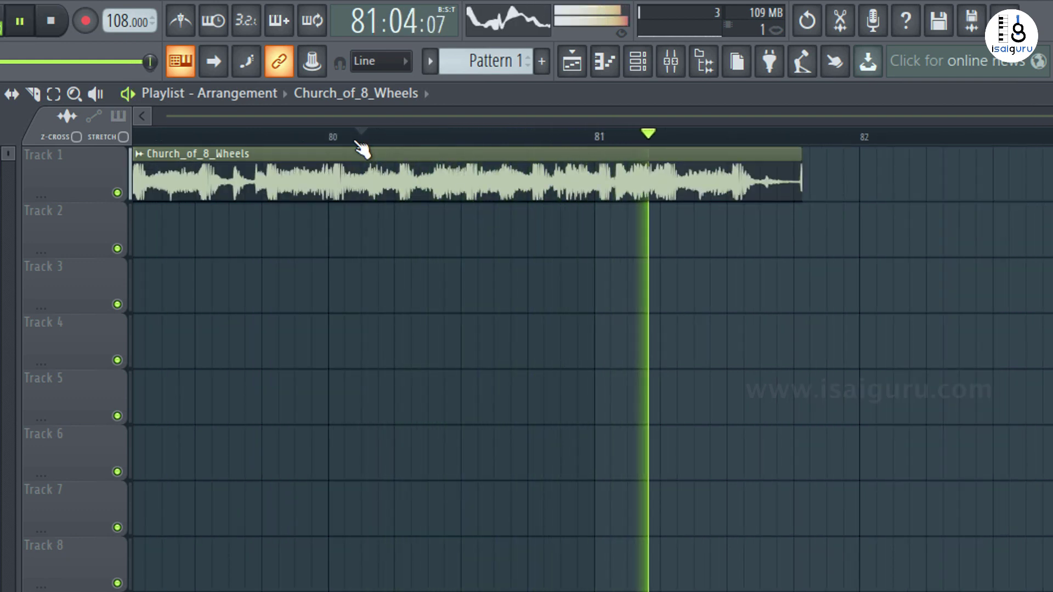
{"action": "key", "text": "space"}
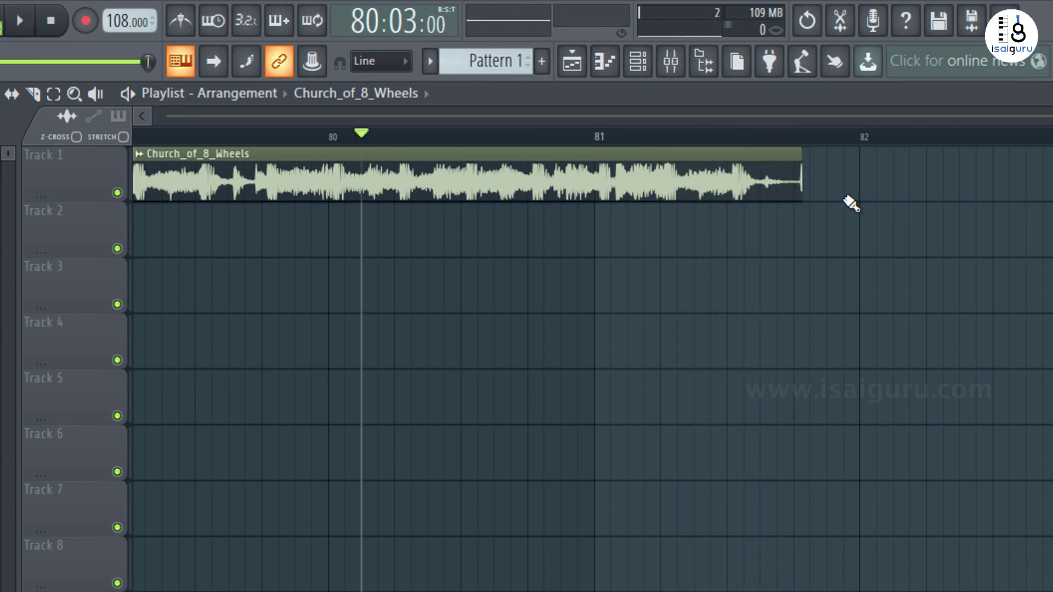
{"action": "left_click_drag", "start_coordinate": [802, 195], "coordinate": [753, 194]}
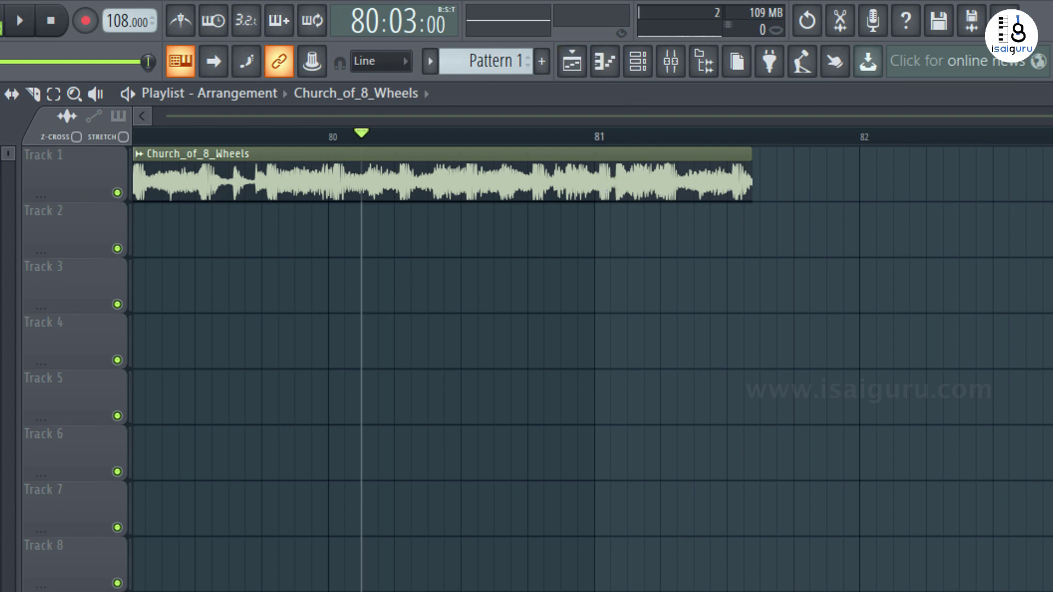
Add the Seven_Twenty audio file from the Desktop folder to Track 3, placing its start just after the Church_of_8_Wheels clip's end
{"action": "left_click", "coordinate": [323, 591]}
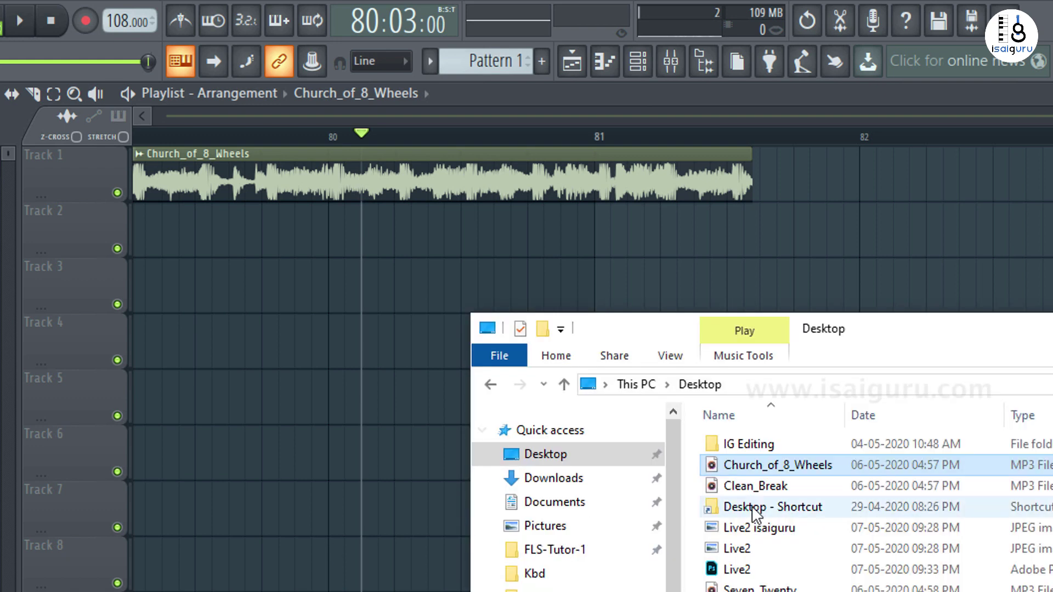
{"action": "left_click_drag", "start_coordinate": [855, 588], "coordinate": [346, 299]}
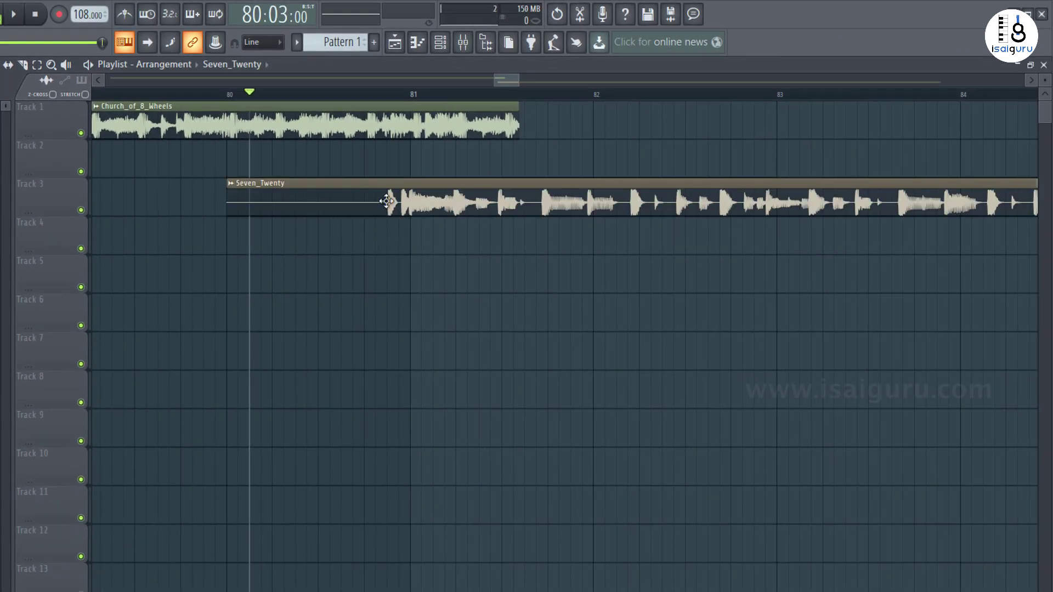
{"action": "left_click_drag", "start_coordinate": [342, 200], "coordinate": [627, 213]}
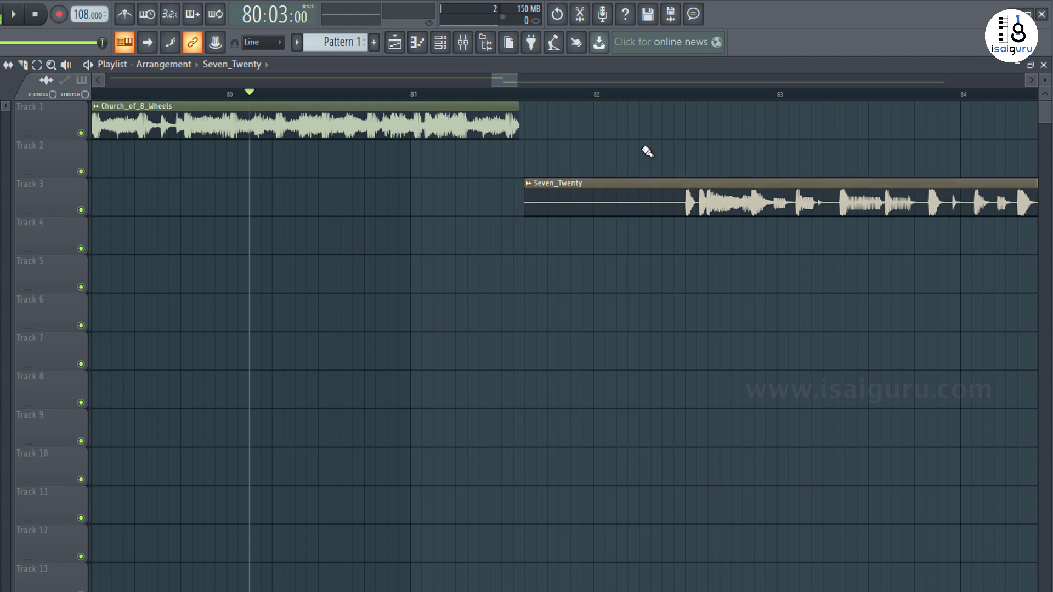
Audition the opening notes of Seven_Twenty from 82:08:00 and trim the silent lead-in from the clip's start
{"action": "left_click", "coordinate": [675, 95]}
{"action": "key", "text": "space"}
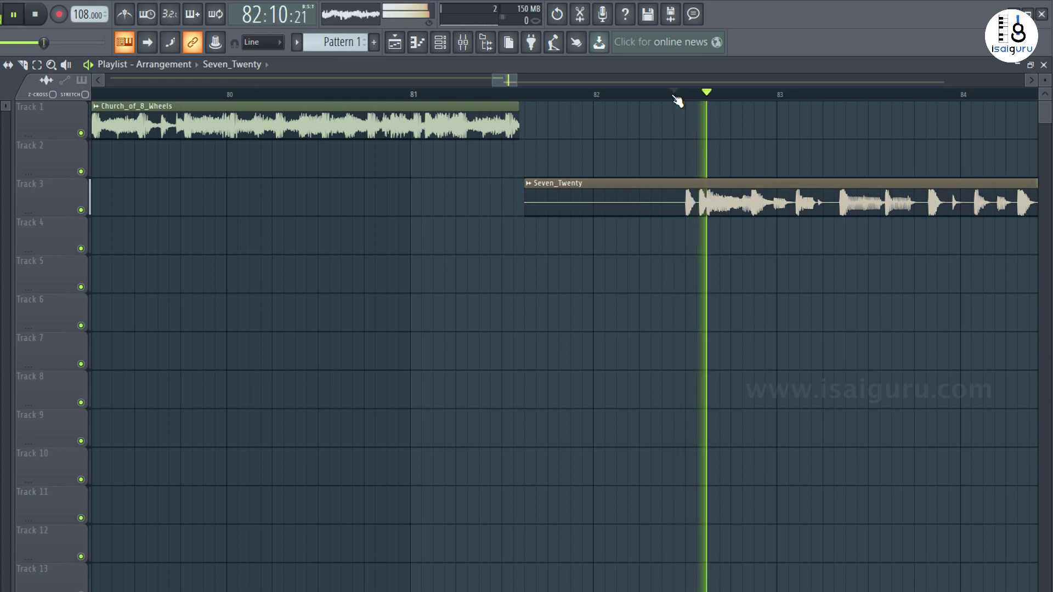
{"action": "key", "text": "space"}
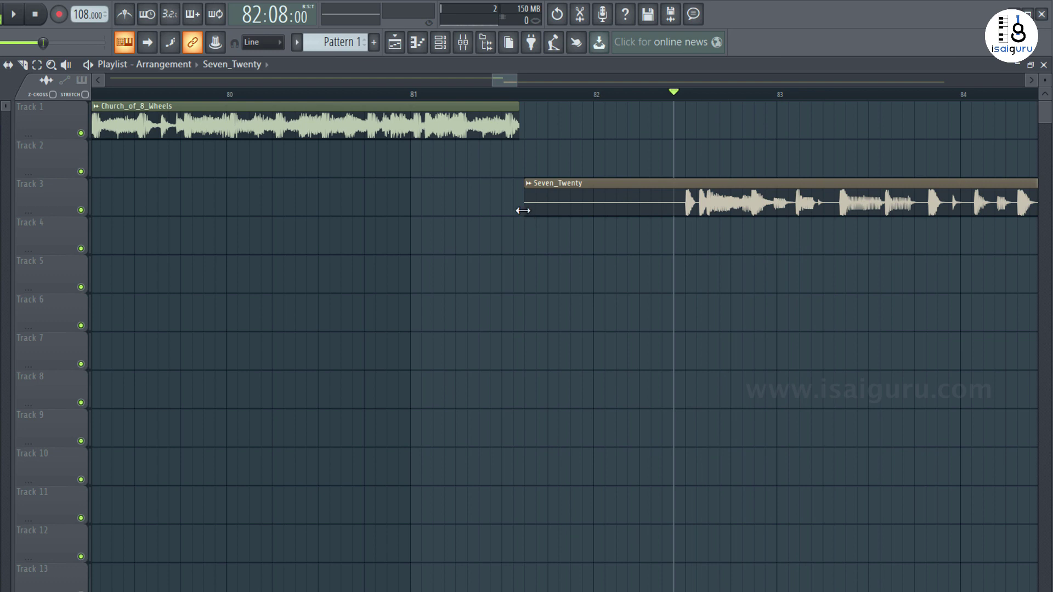
{"action": "left_click_drag", "start_coordinate": [522, 210], "coordinate": [684, 226]}
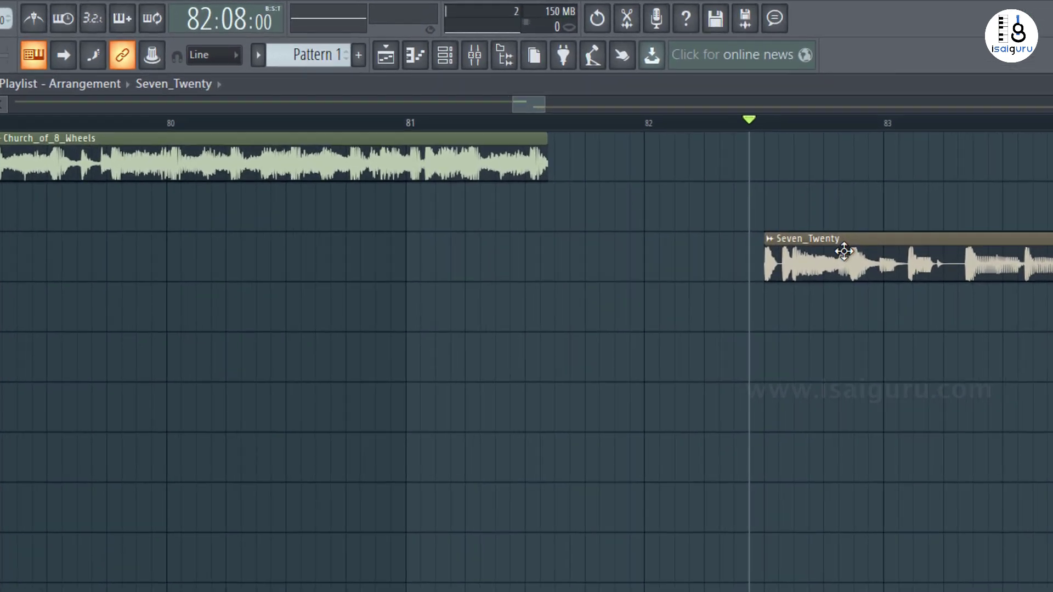
Audition the first song's ending from 80:16:00 and move the Seven_Twenty clip to start at bar 80
{"action": "left_click", "coordinate": [399, 138]}
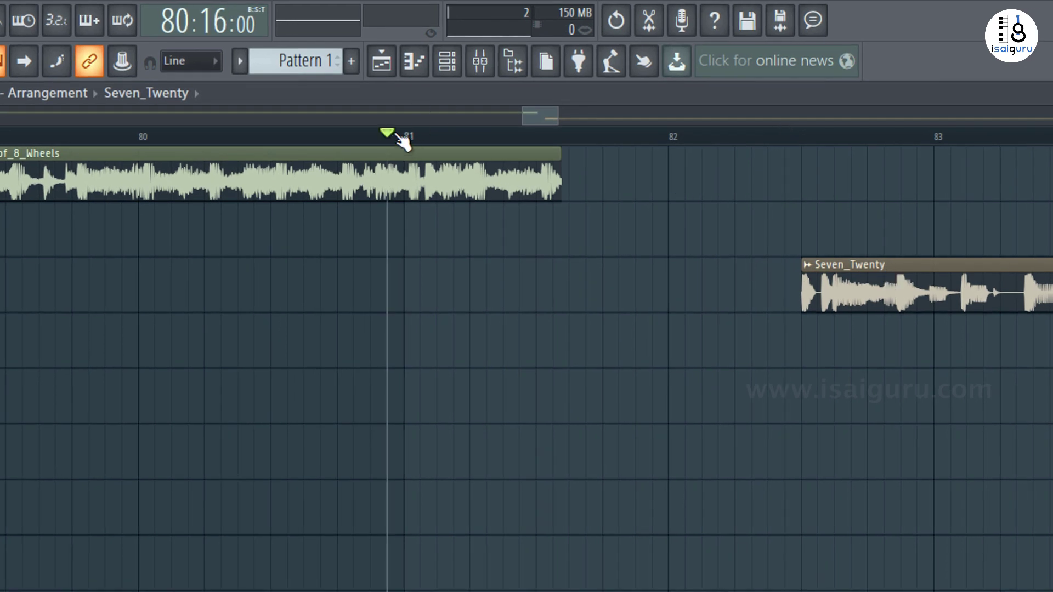
{"action": "key", "text": "space"}
{"action": "key", "text": "space"}
{"action": "left_click_drag", "start_coordinate": [989, 270], "coordinate": [324, 274]}
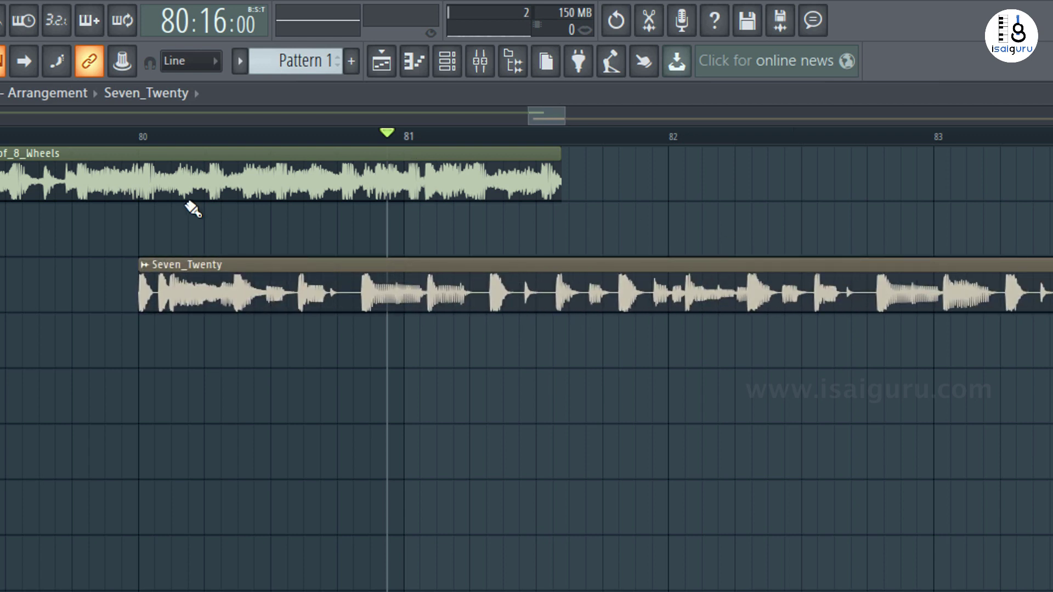
Play the overlapping clips from 79:16:00 and shift Seven_Twenty to start about one beat after bar 80
{"action": "left_click", "coordinate": [136, 143]}
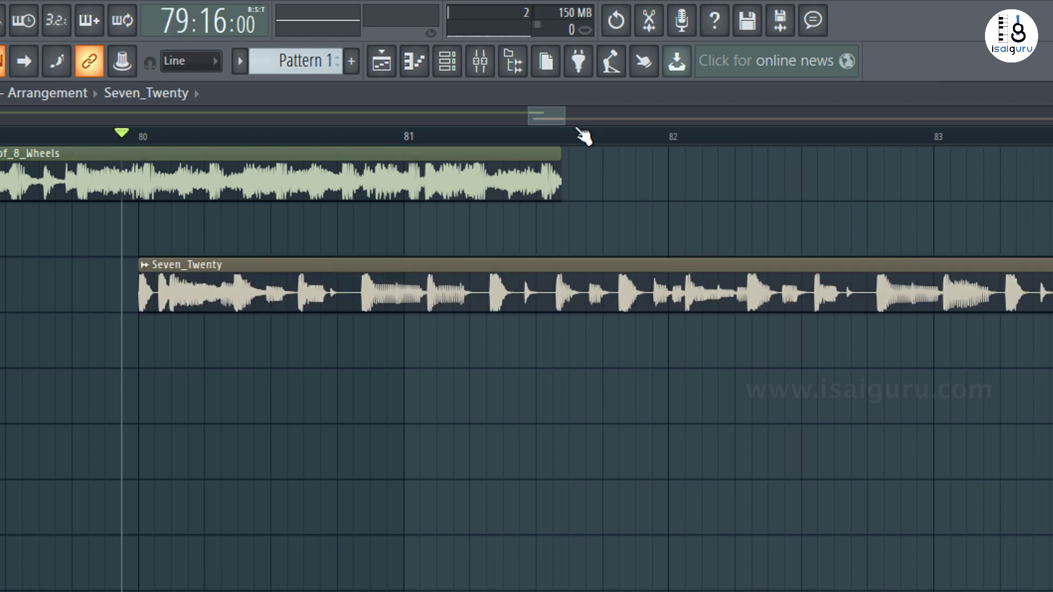
{"action": "left_click_drag", "start_coordinate": [565, 114], "coordinate": [536, 121]}
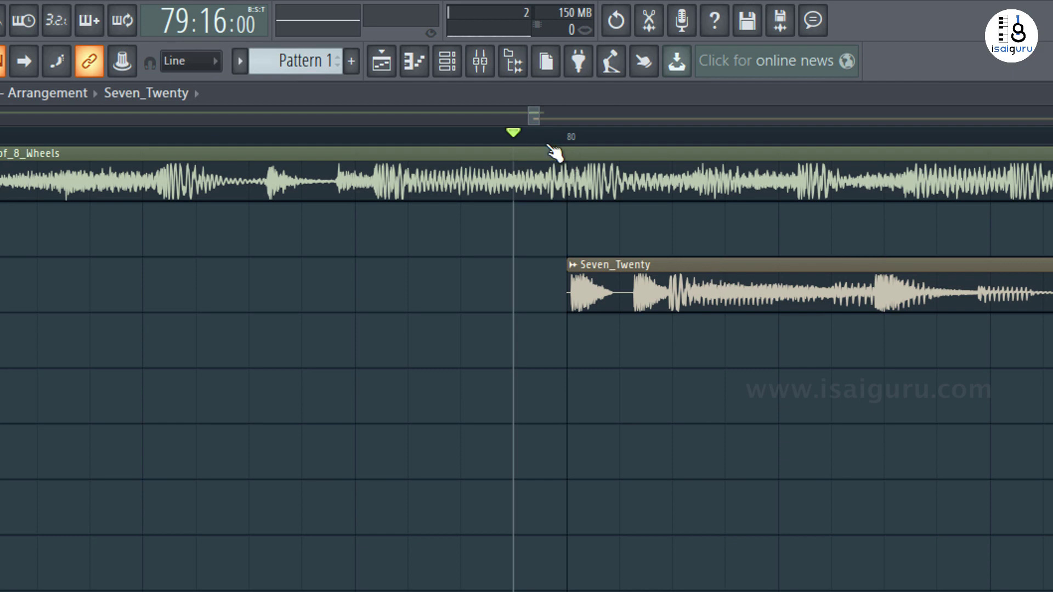
{"action": "key", "text": "space"}
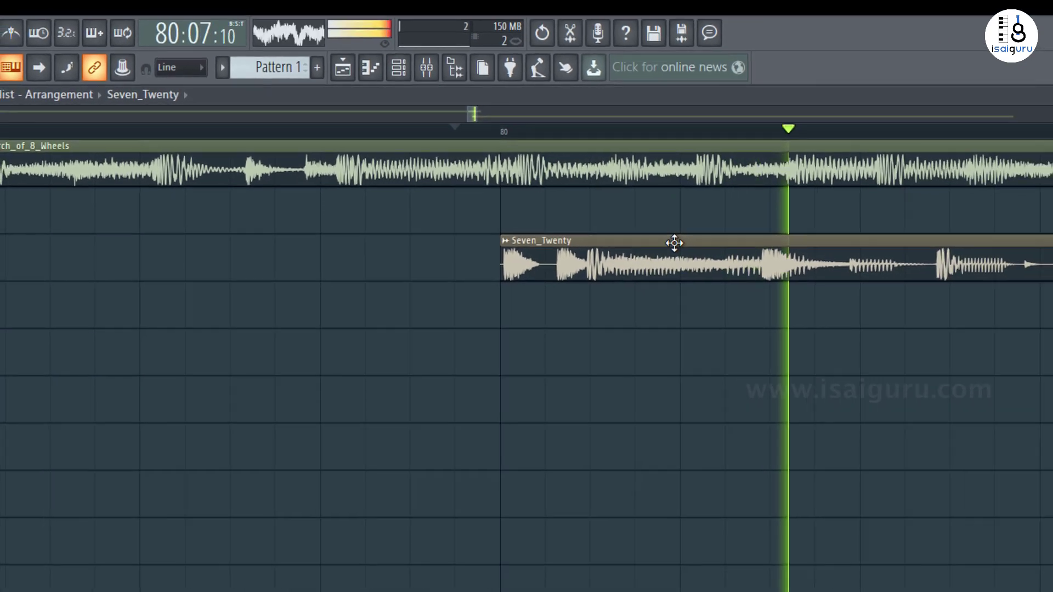
{"action": "key", "text": "space"}
{"action": "left_click_drag", "start_coordinate": [640, 241], "coordinate": [812, 248]}
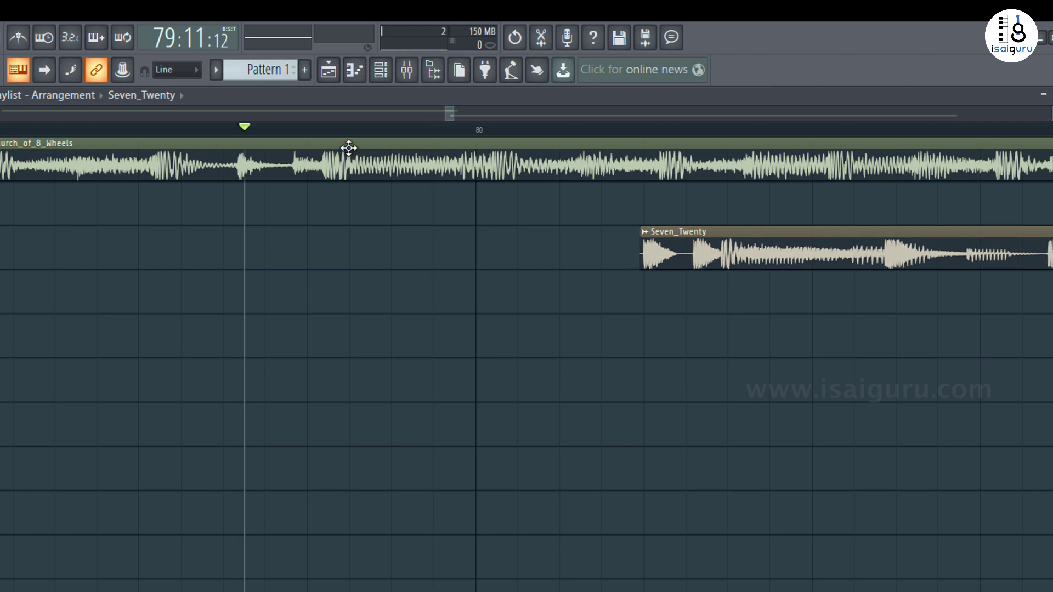
Nudge Church_of_8_Wheels slightly earlier and Seven_Twenty slightly later to line up their beats near bar 80
{"action": "left_click_drag", "start_coordinate": [348, 146], "coordinate": [342, 146]}
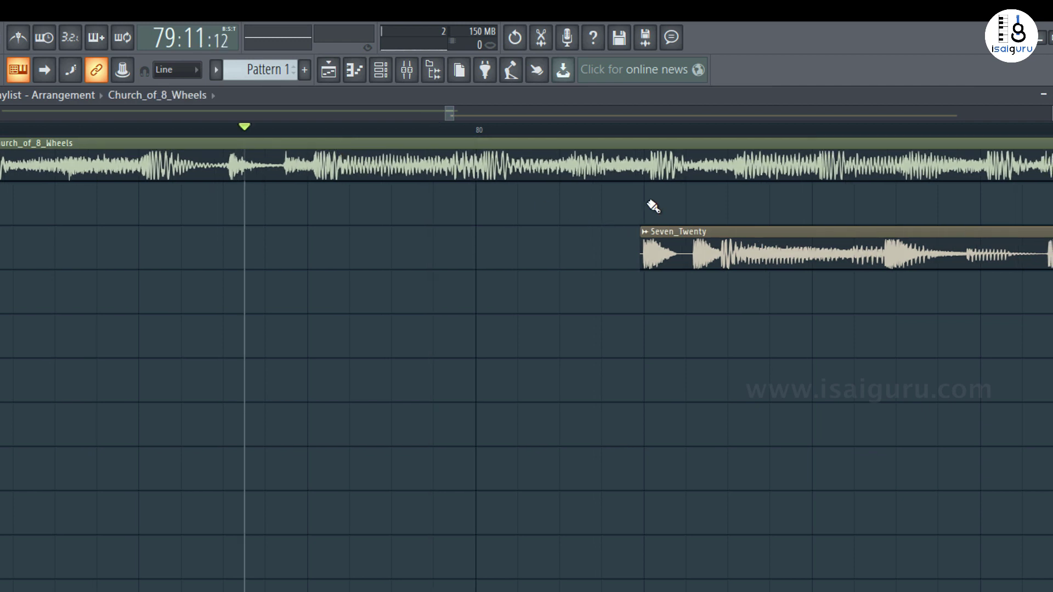
{"action": "left_click_drag", "start_coordinate": [524, 142], "coordinate": [522, 142]}
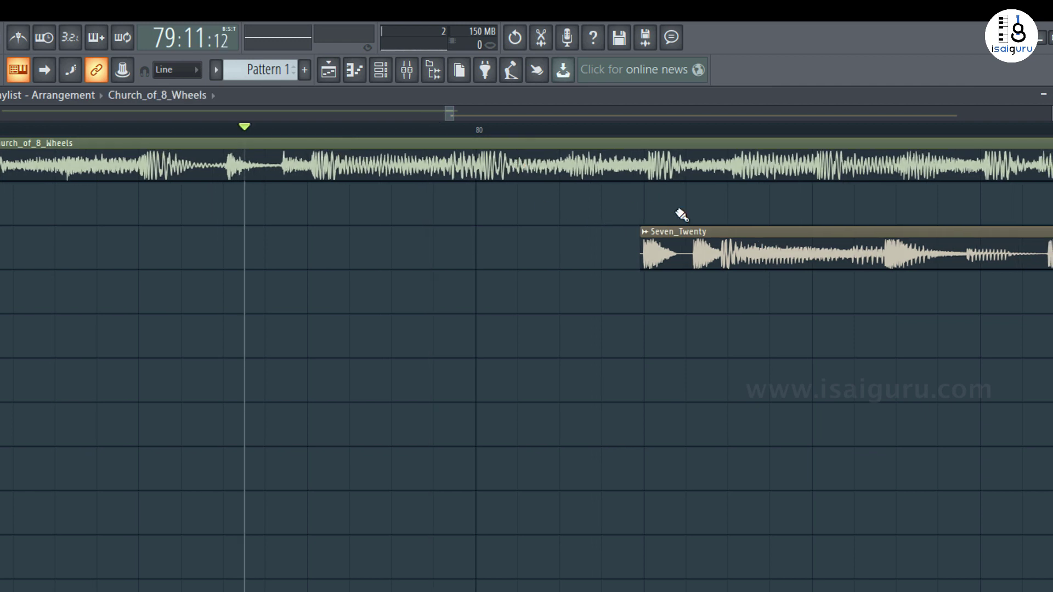
{"action": "mouse_move", "coordinate": [674, 231]}
{"action": "left_mouse_down"}
{"action": "mouse_move", "coordinate": [683, 232]}
{"action": "mouse_move", "coordinate": [663, 233]}
{"action": "mouse_move", "coordinate": [675, 234]}
{"action": "left_mouse_up"}
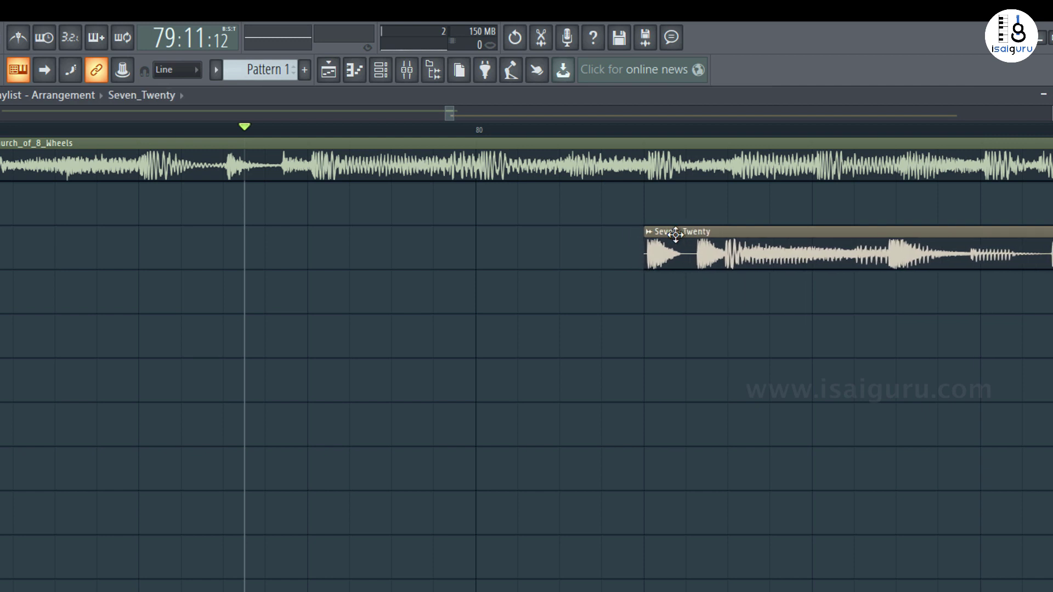
Detect the tempo of the Seven_Twenty clip in the 75 to 150 BPM range, declining to apply it to the project tempo
{"action": "mouse_move", "coordinate": [616, 134]}
{"action": "left_mouse_down"}
{"action": "mouse_move", "coordinate": [630, 134]}
{"action": "mouse_move", "coordinate": [616, 132]}
{"action": "left_mouse_up"}
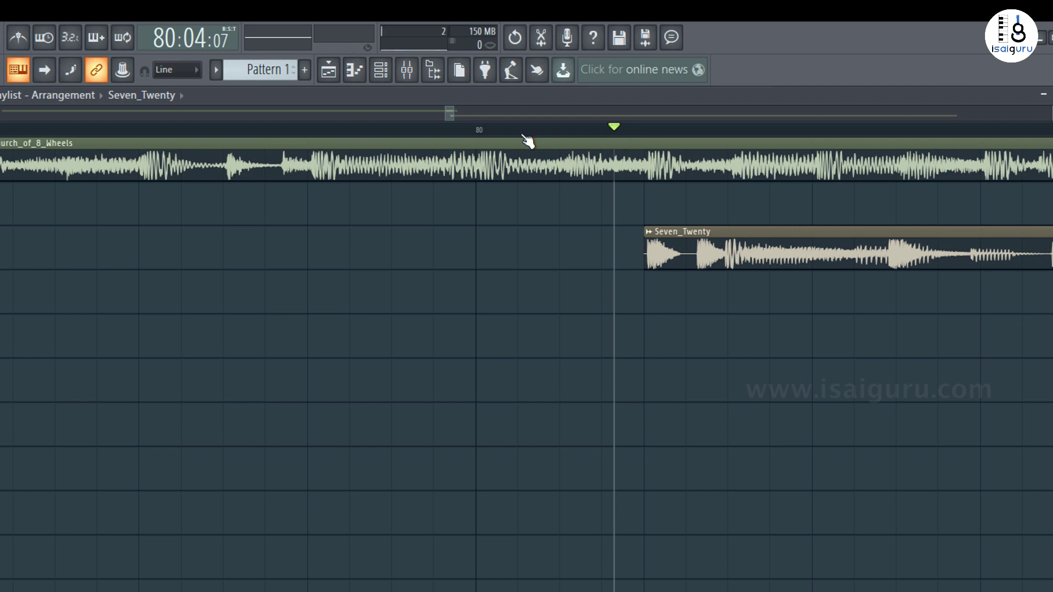
{"action": "left_click_drag", "start_coordinate": [456, 111], "coordinate": [462, 112]}
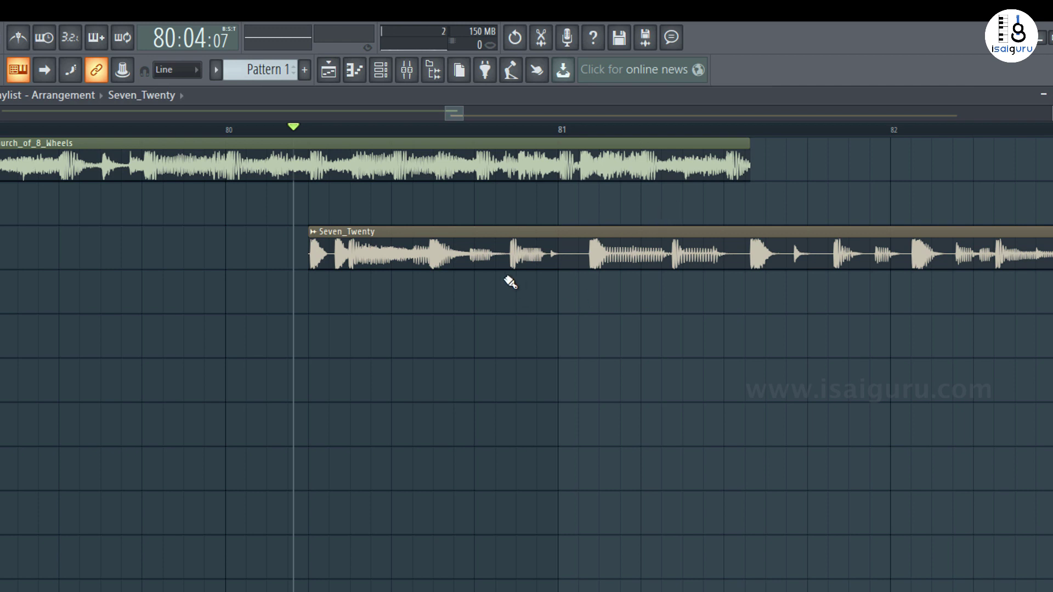
{"action": "left_click", "coordinate": [315, 232]}
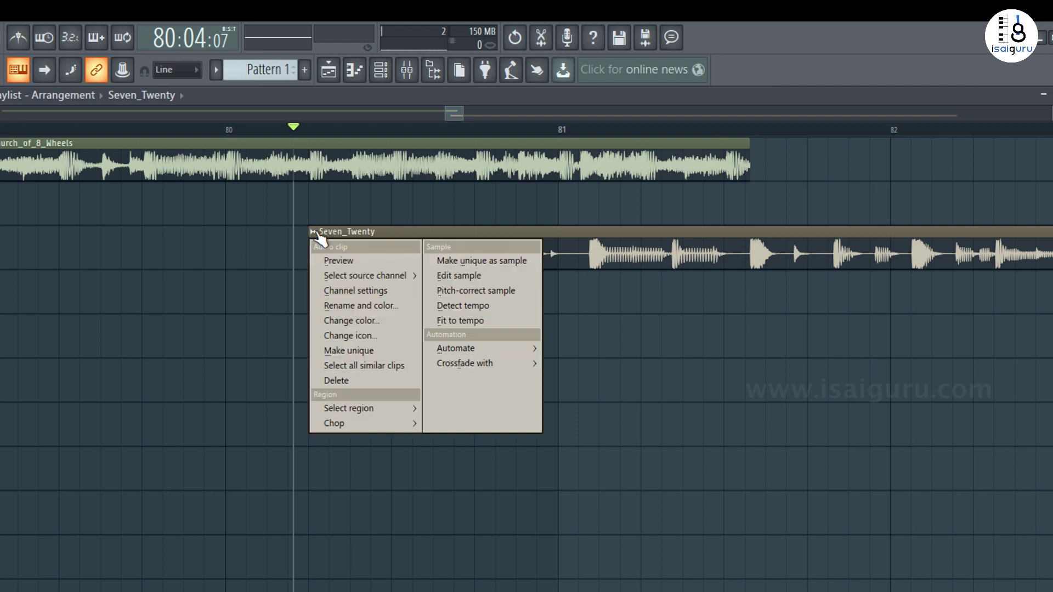
{"action": "left_click", "coordinate": [471, 303]}
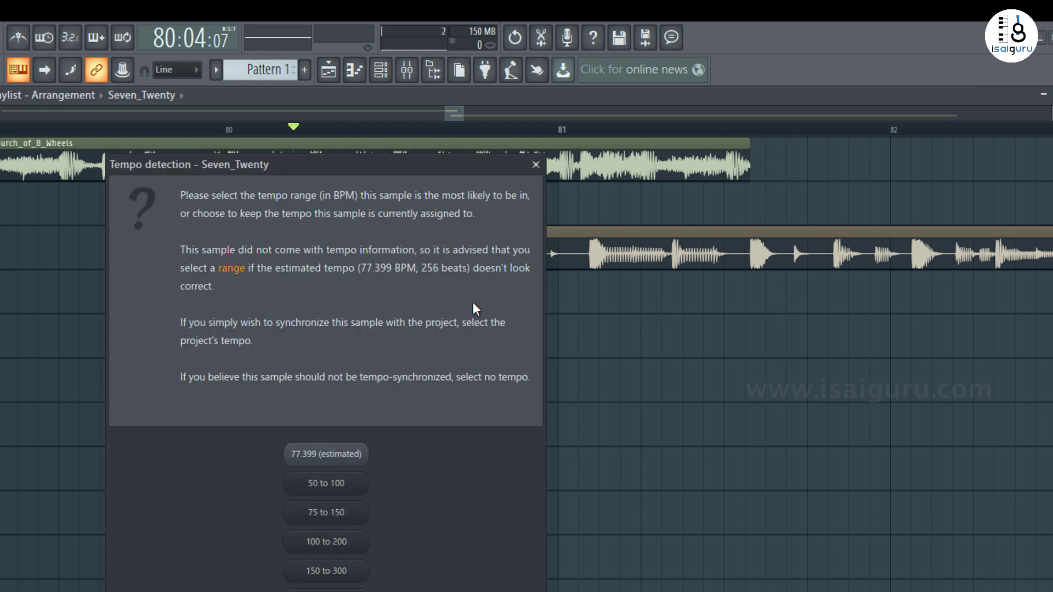
{"action": "left_click", "coordinate": [346, 522]}
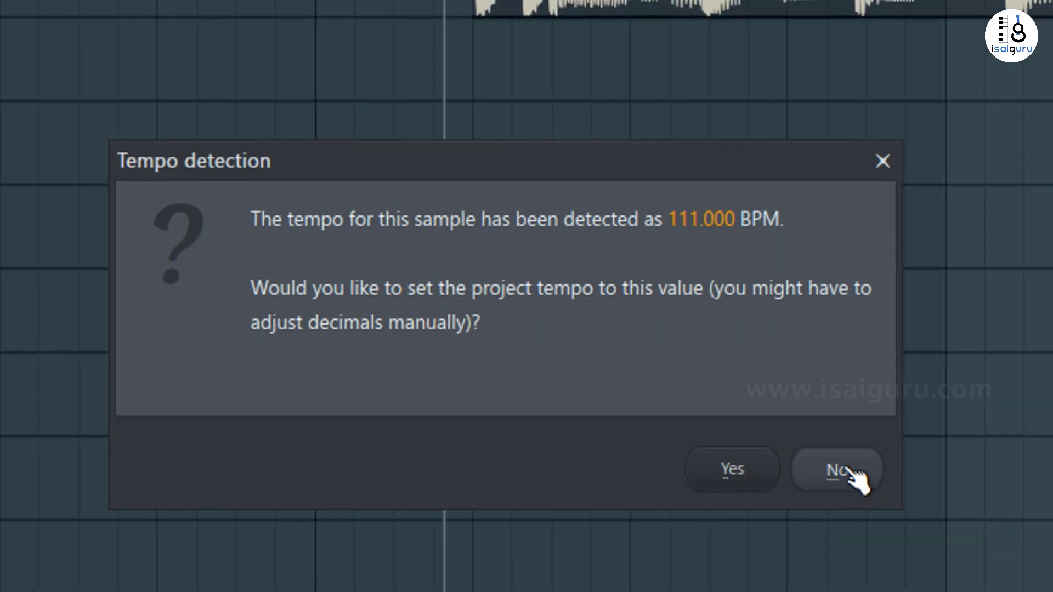
{"action": "left_click", "coordinate": [869, 475]}
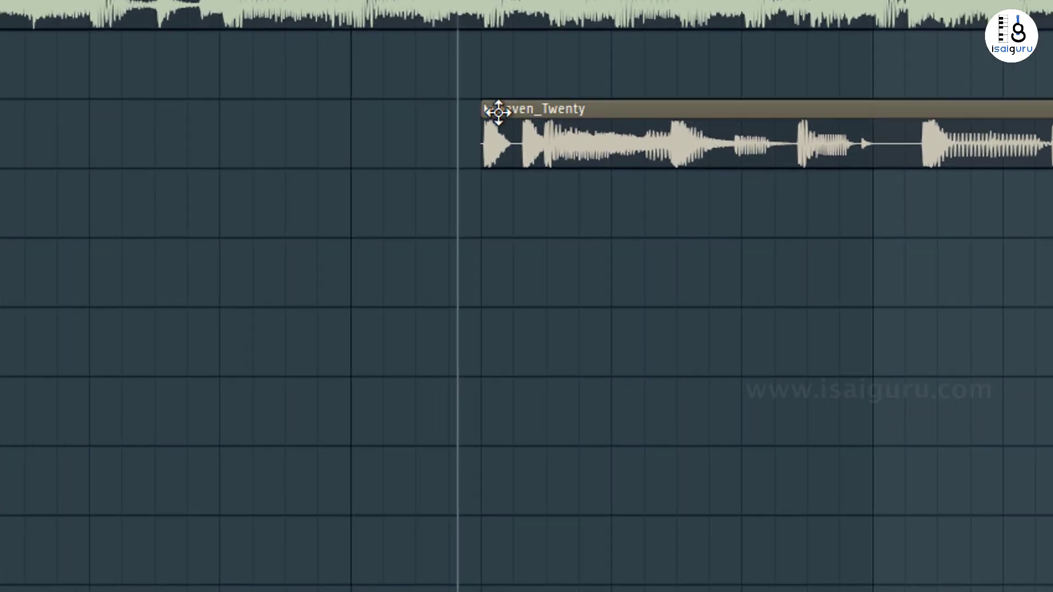
Create a crossfade between Seven_Twenty and Church_of_8_Wheels and move its automation clip onto the empty track between the two songs
{"action": "right_click", "coordinate": [410, 171]}
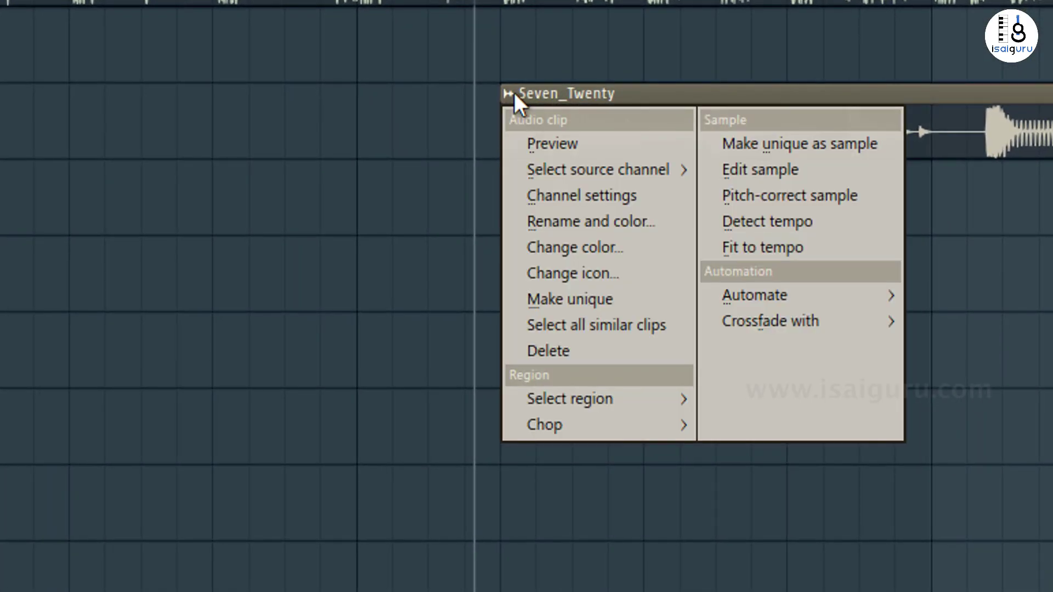
{"action": "mouse_move", "coordinate": [825, 332]}
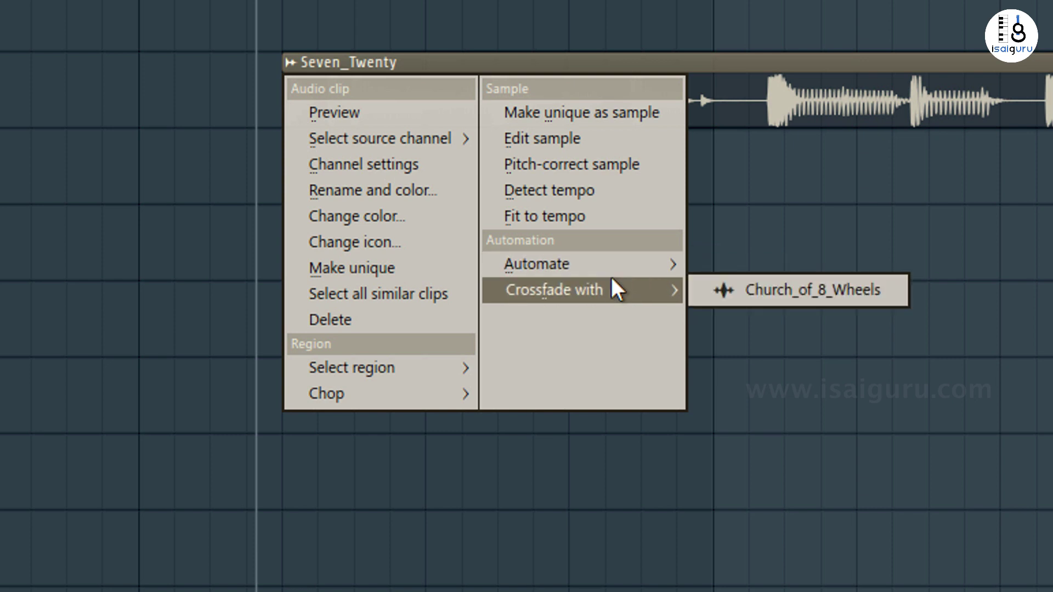
{"action": "left_click", "coordinate": [798, 284]}
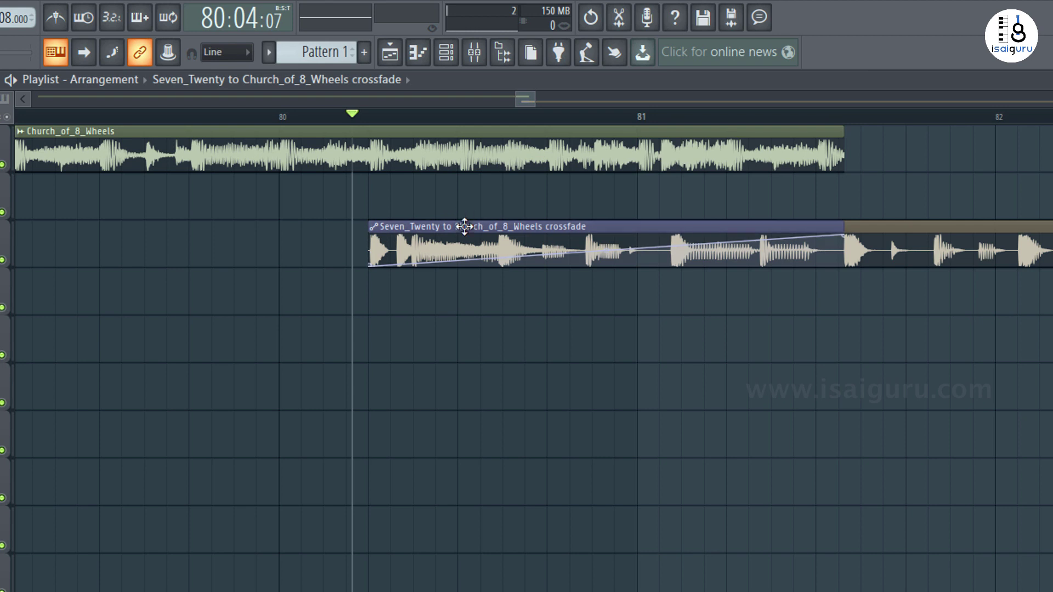
{"action": "left_click_drag", "start_coordinate": [464, 226], "coordinate": [466, 163]}
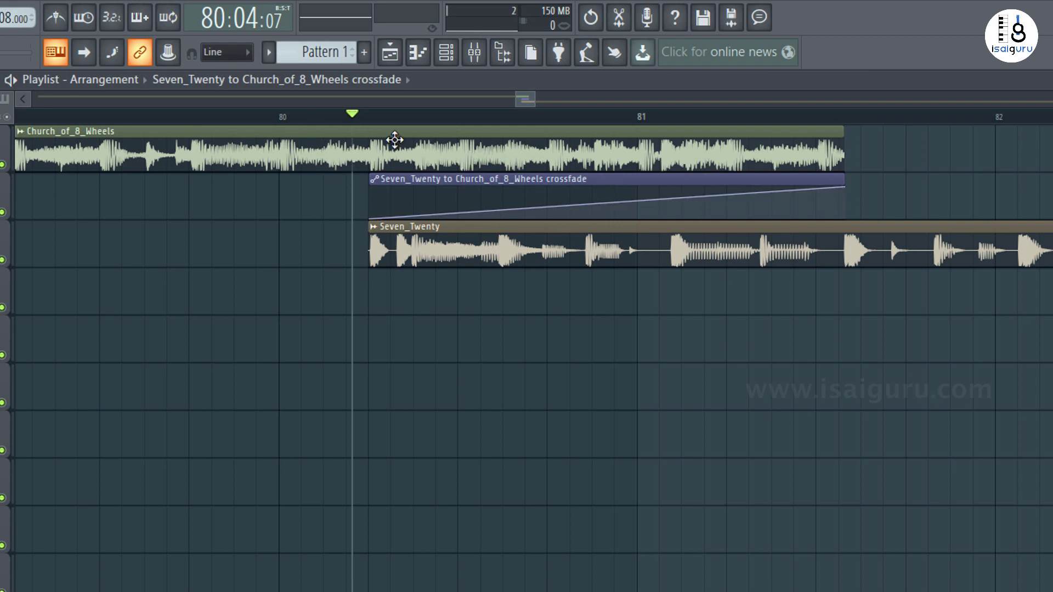
Audition the crossfaded transition from 80:02:04 and again from 79:16:01
{"action": "left_click", "coordinate": [312, 116]}
{"action": "key", "text": "space"}
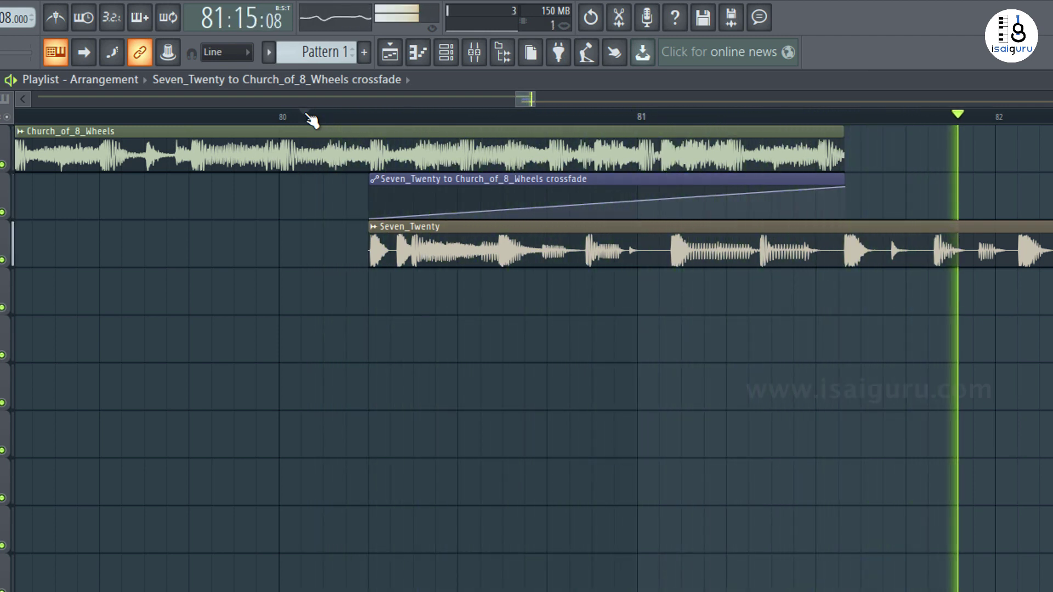
{"action": "key", "text": "space"}
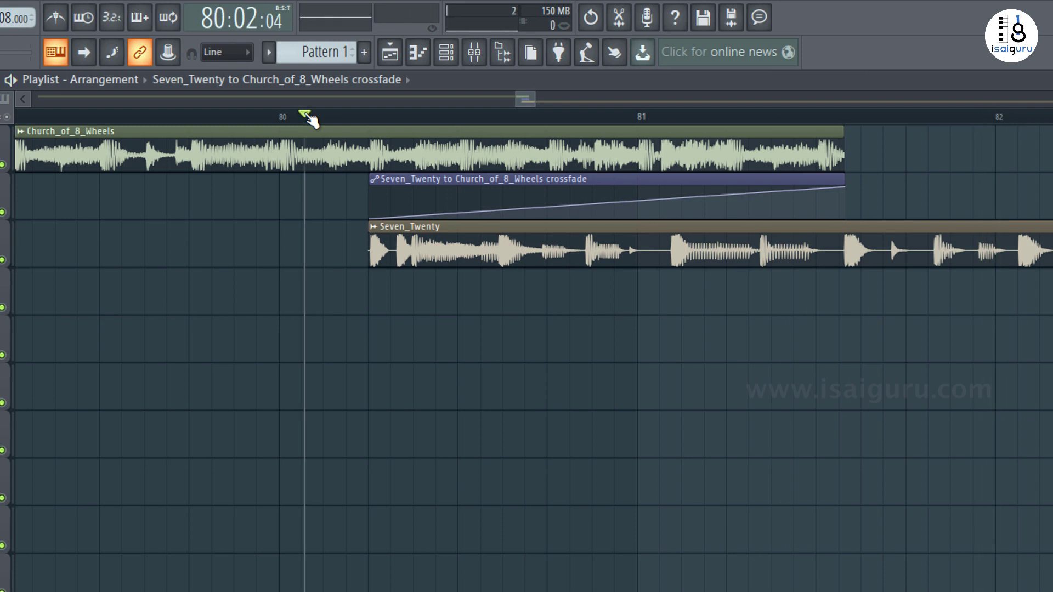
{"action": "left_click", "coordinate": [259, 116]}
{"action": "key", "text": "space"}
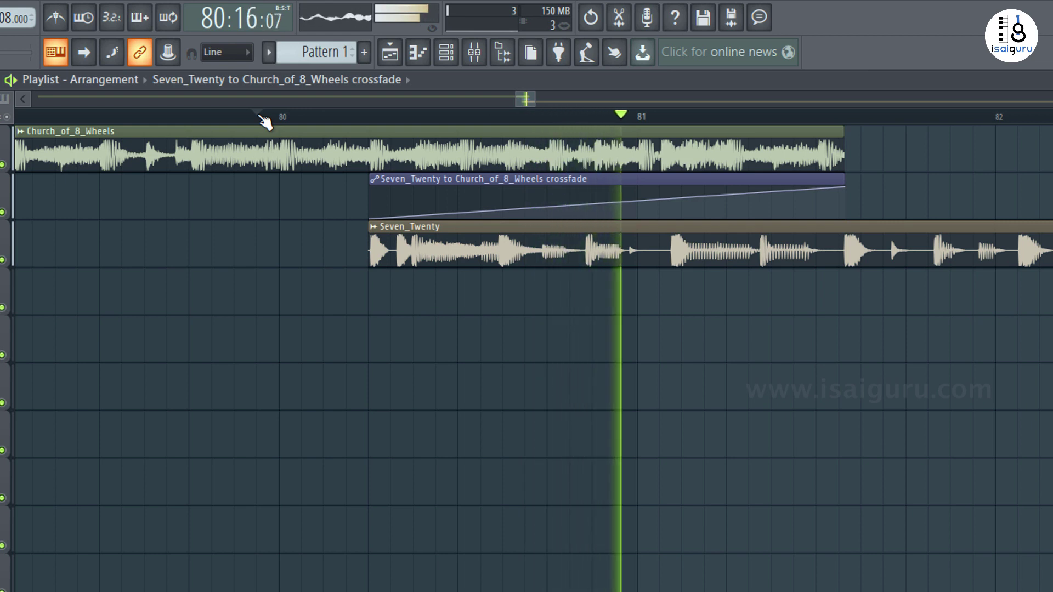
{"action": "key", "text": "space"}
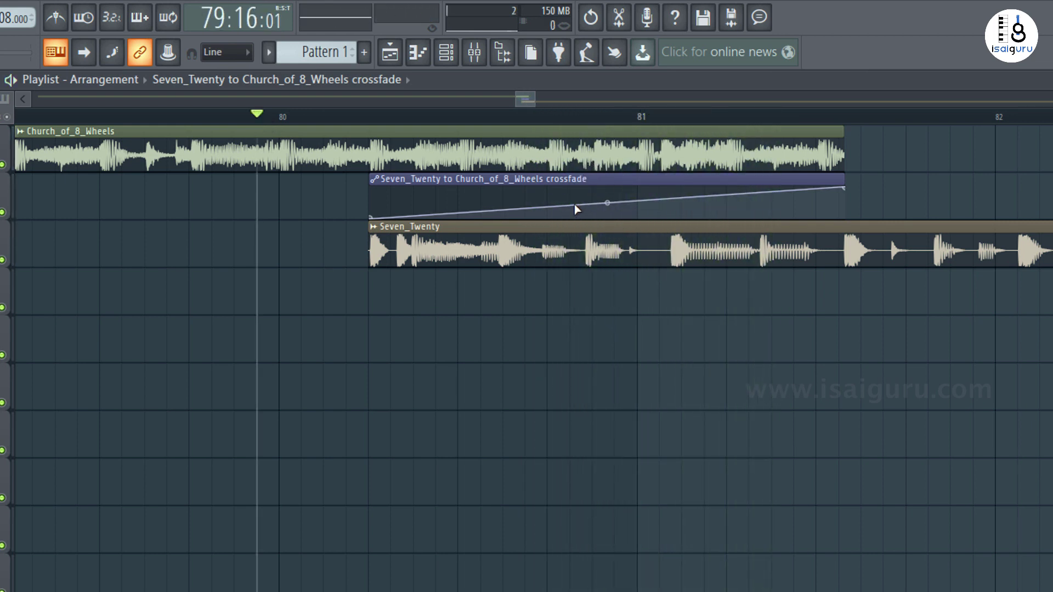
Add a control point near the middle of the crossfade curve, raise it above the straight line, and audition from 79:16:01
{"action": "left_click", "coordinate": [559, 207]}
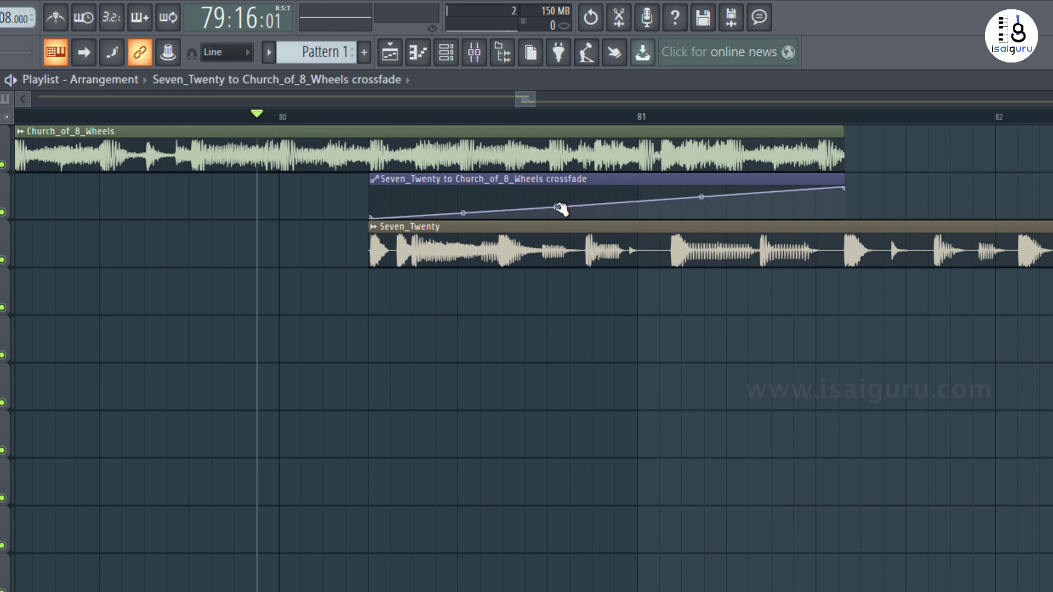
{"action": "left_click_drag", "start_coordinate": [558, 207], "coordinate": [553, 194]}
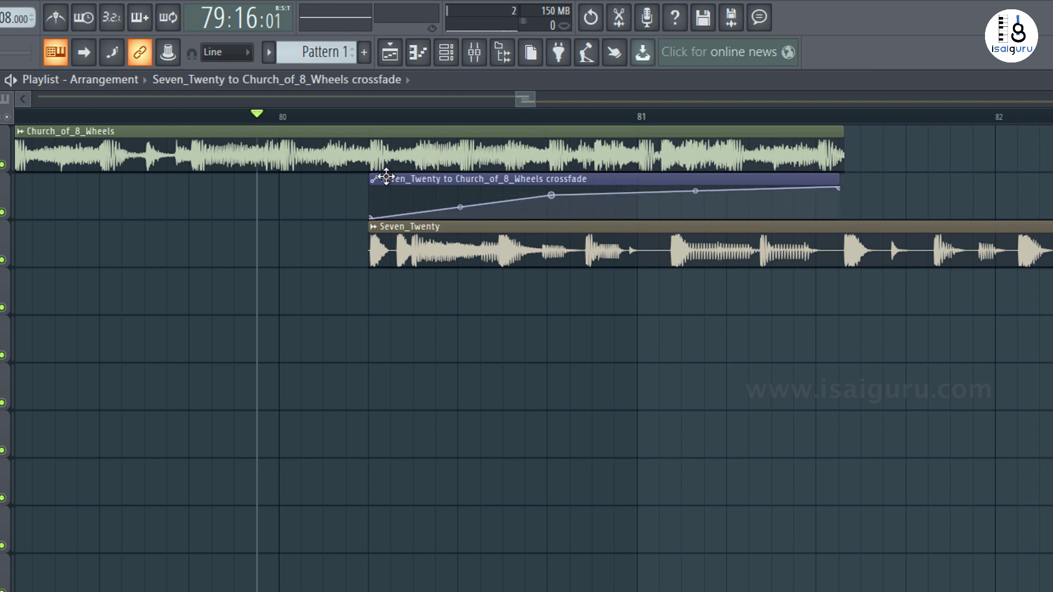
{"action": "key", "text": "space"}
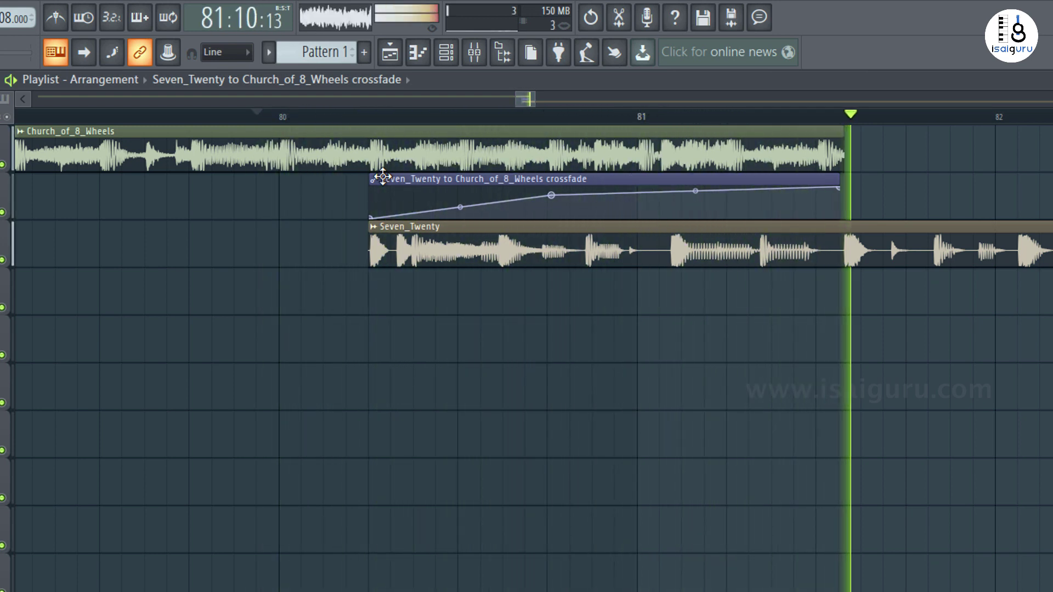
{"action": "key", "text": "space"}
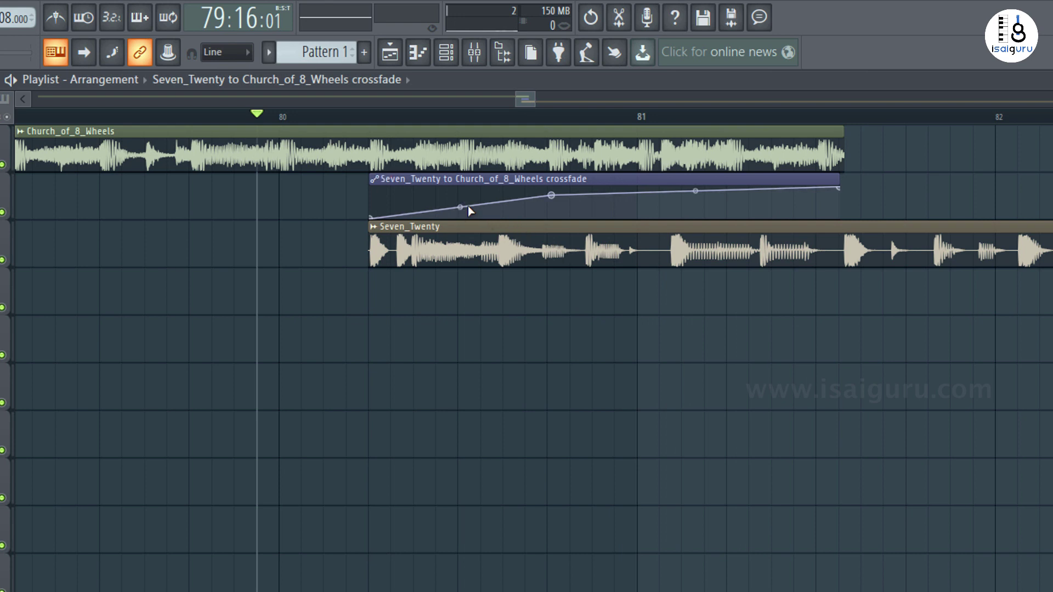
Add a raised point halfway through the curve's first segment, lower the middle point slightly, and audition from 80:02:09
{"action": "left_click_drag", "start_coordinate": [468, 208], "coordinate": [460, 201]}
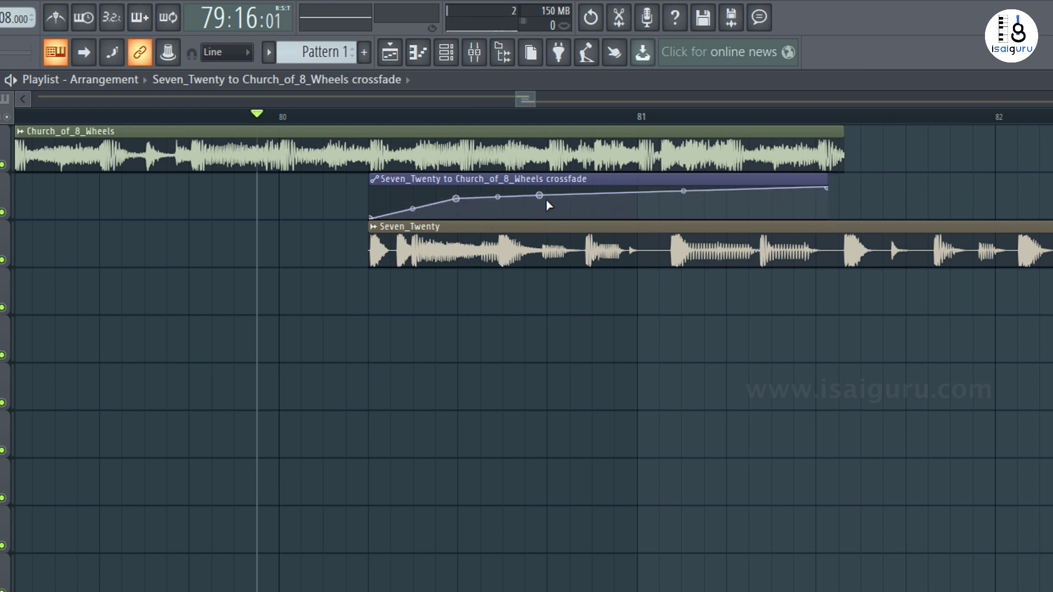
{"action": "left_click_drag", "start_coordinate": [545, 197], "coordinate": [551, 202]}
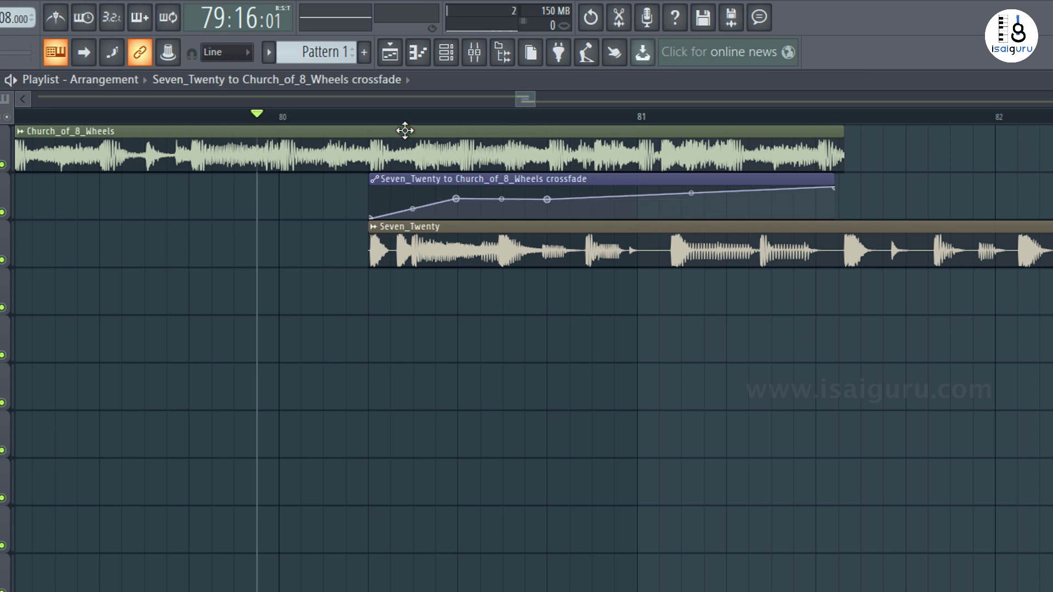
{"action": "left_click", "coordinate": [310, 117]}
{"action": "key", "text": "space"}
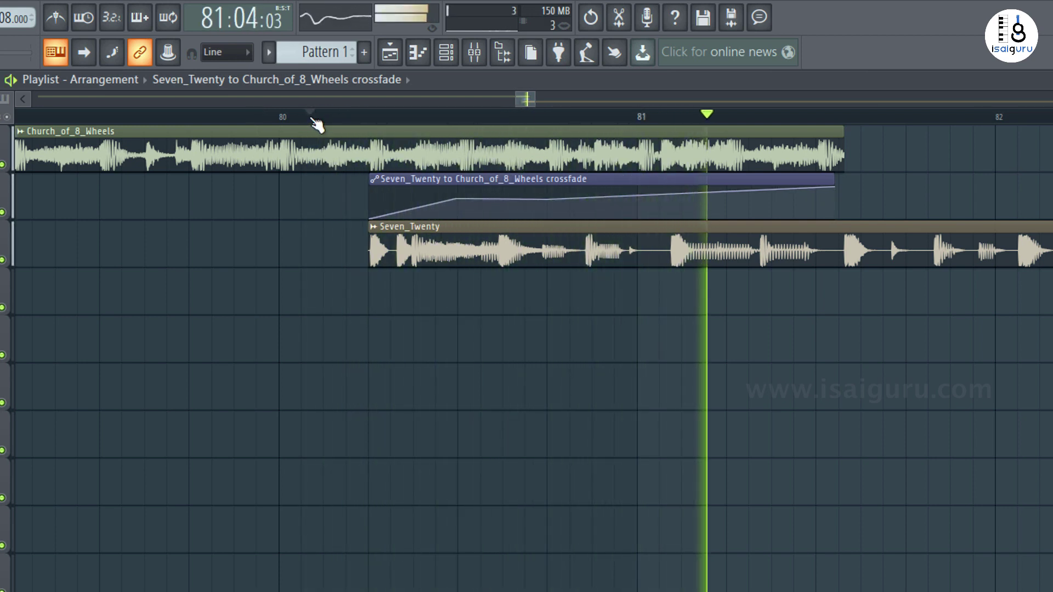
{"action": "key", "text": "space"}
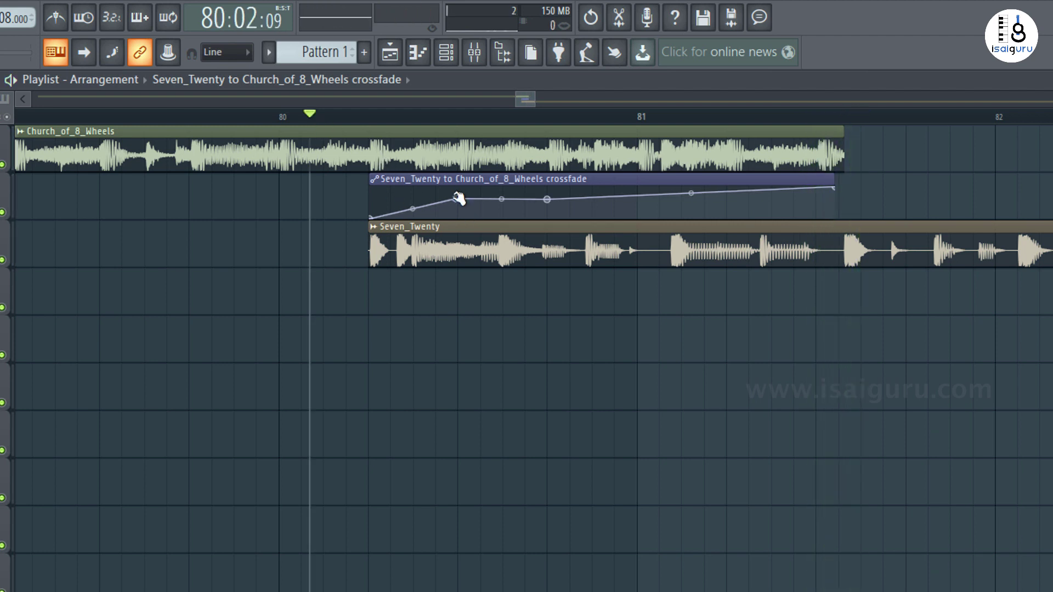
Lower both crossfade curve points, add a raised third point just before bar 81, and audition from 79:16:22
{"action": "left_click_drag", "start_coordinate": [458, 198], "coordinate": [459, 211]}
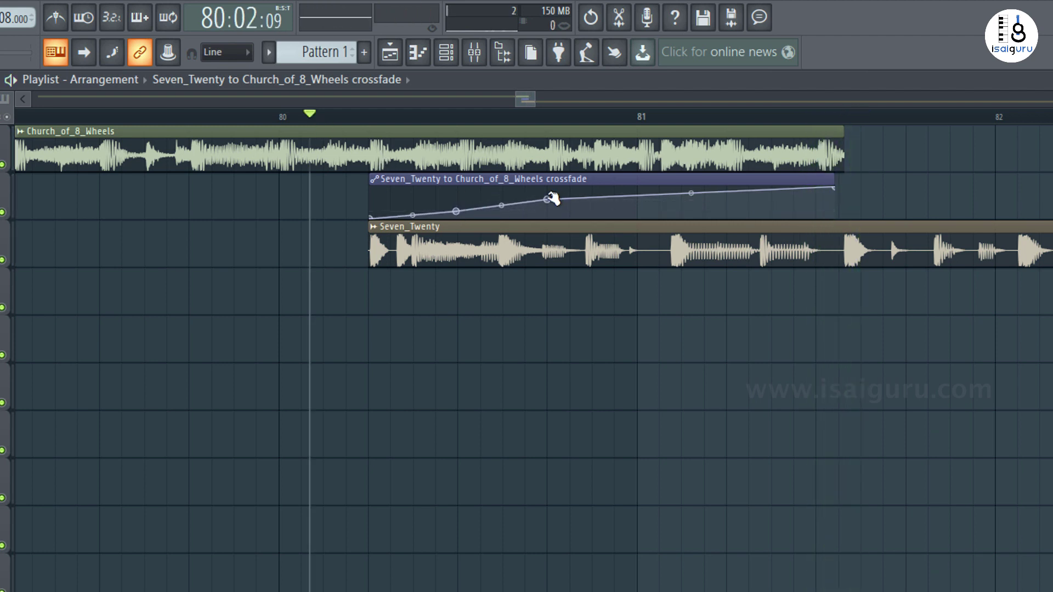
{"action": "left_click_drag", "start_coordinate": [551, 198], "coordinate": [562, 209]}
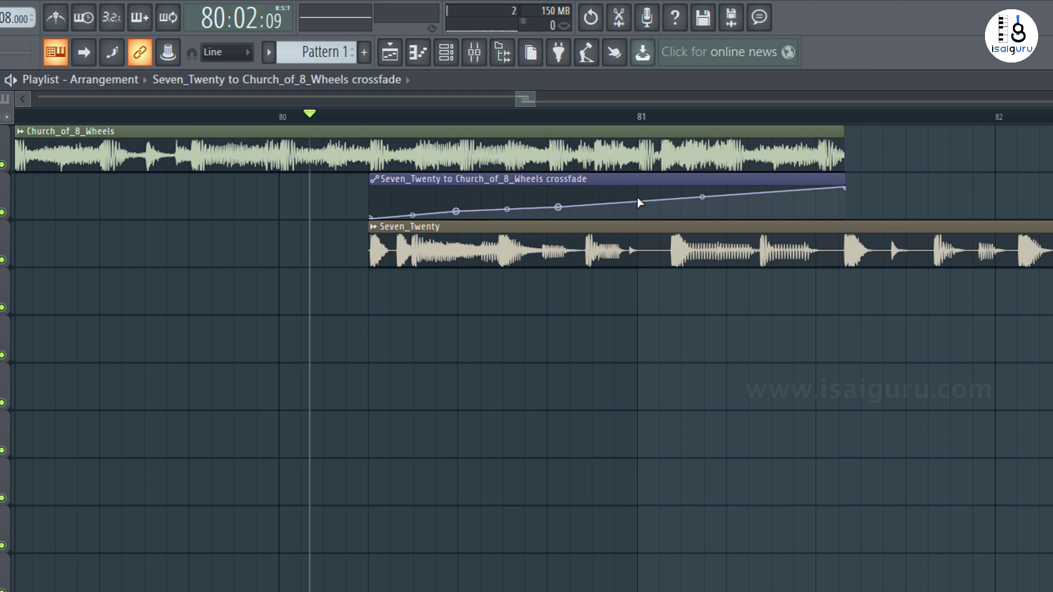
{"action": "left_click_drag", "start_coordinate": [629, 204], "coordinate": [624, 198]}
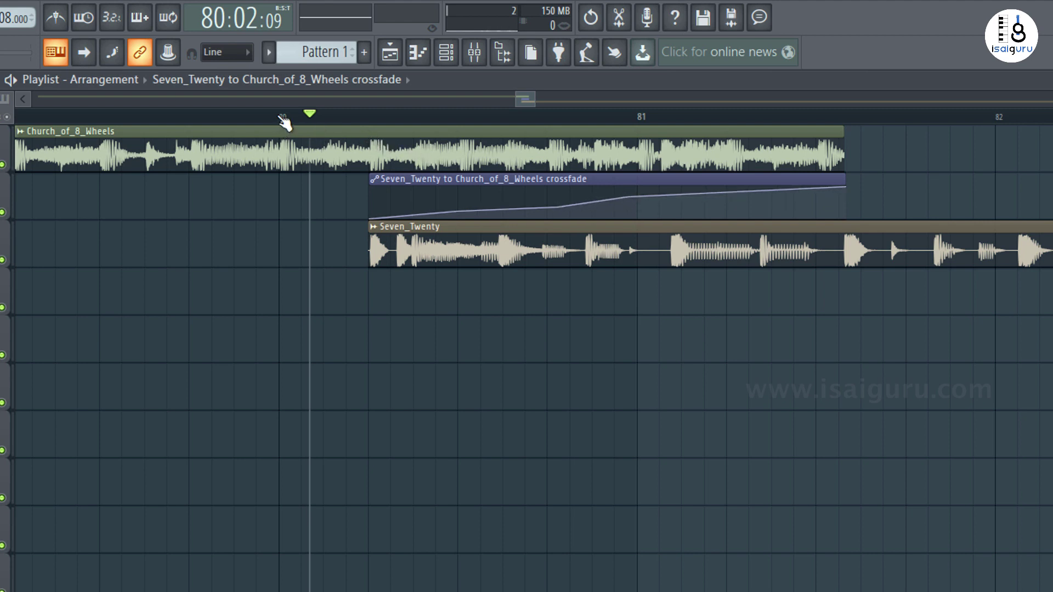
{"action": "key", "text": "space"}
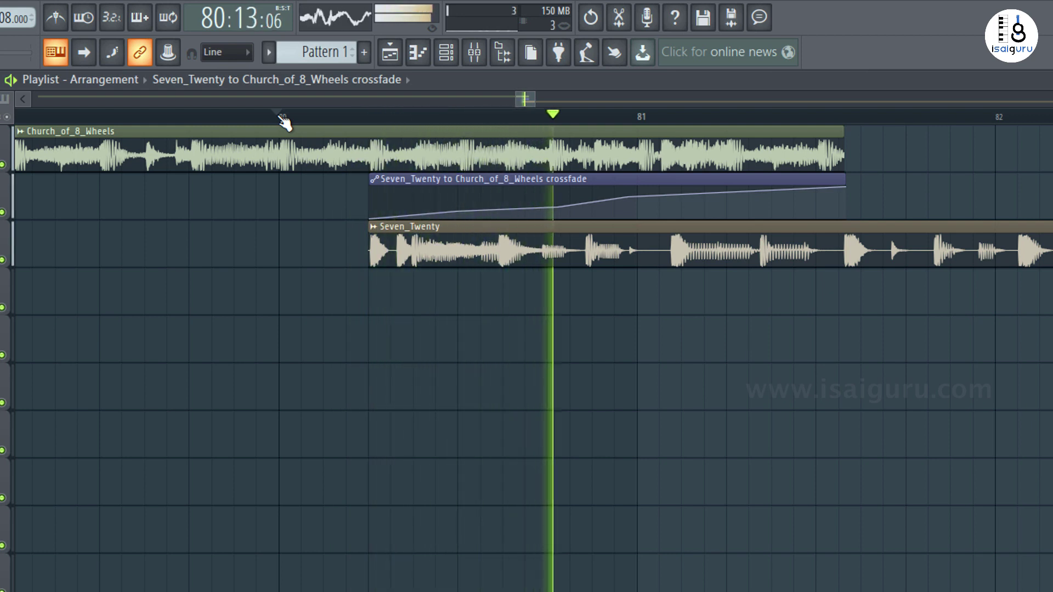
{"action": "left_click", "coordinate": [281, 115]}
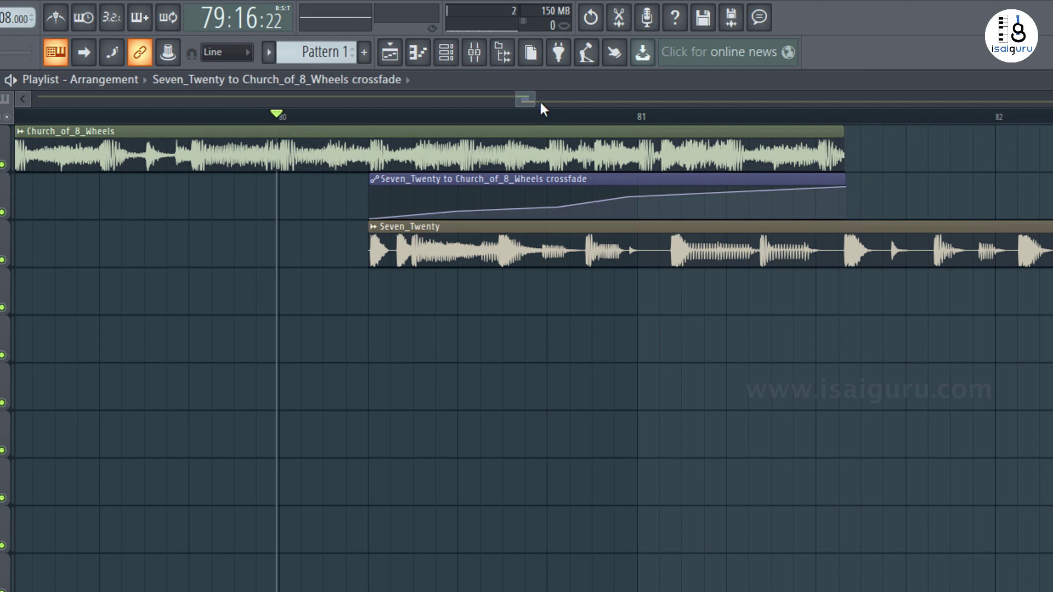
Create an automation clip for the project tempo in the playlist
{"action": "left_click_drag", "start_coordinate": [541, 101], "coordinate": [959, 114]}
{"action": "left_click_drag", "start_coordinate": [831, 96], "coordinate": [157, 116]}
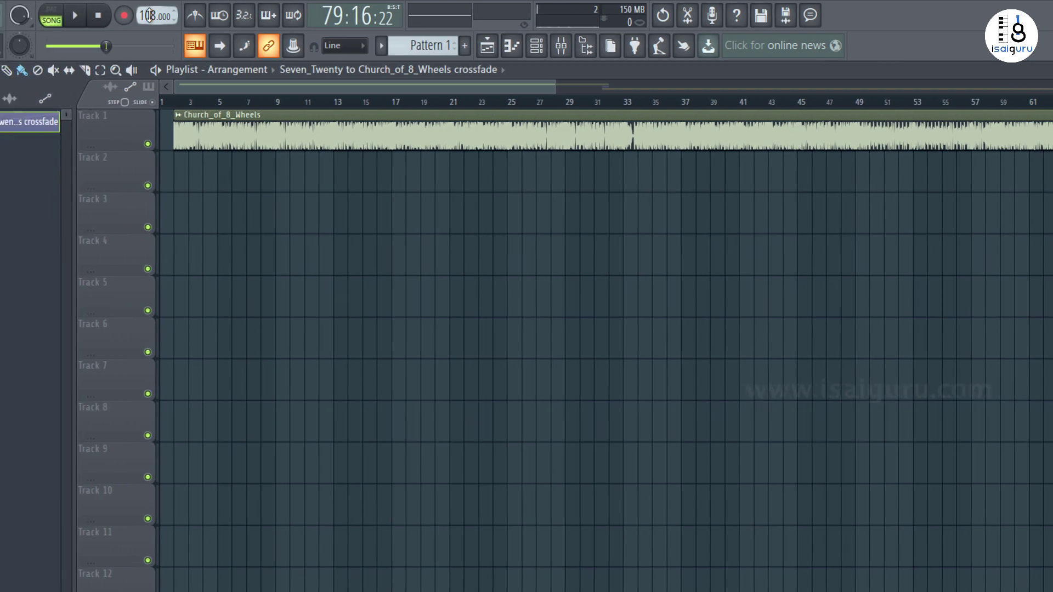
{"action": "right_click", "coordinate": [168, 16]}
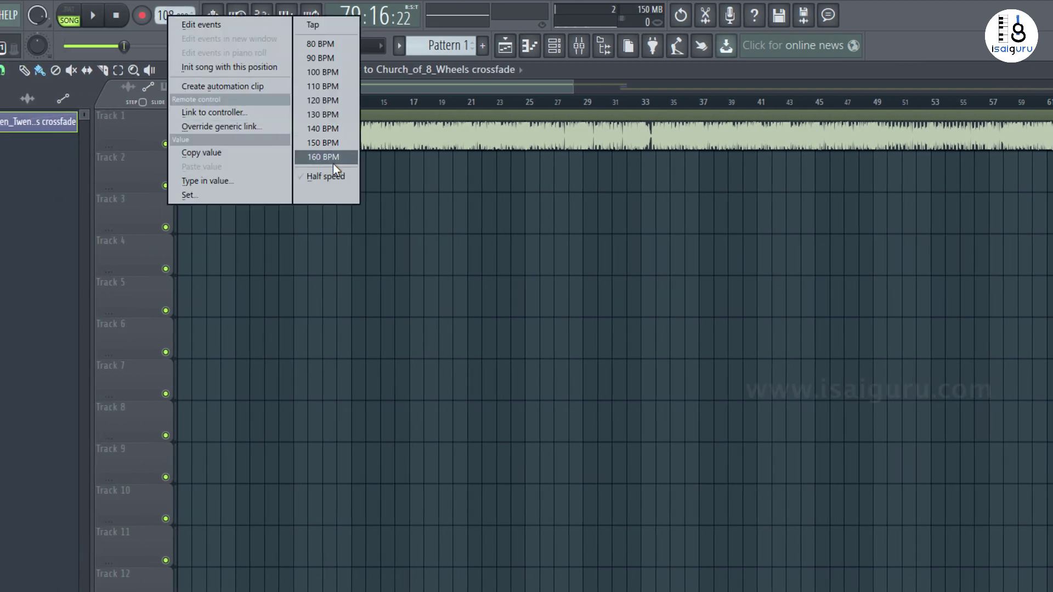
{"action": "left_click", "coordinate": [228, 87]}
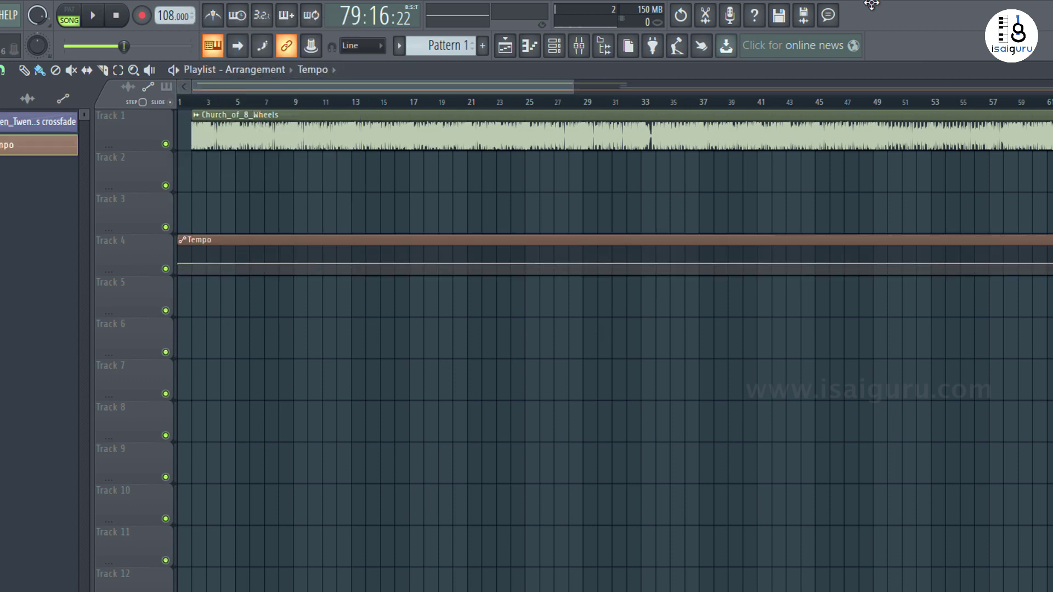
Set the start of the Tempo automation clip to bar 2, in line with the beginning of Church_of_8_Wheels
{"action": "left_click_drag", "start_coordinate": [574, 86], "coordinate": [1043, 87]}
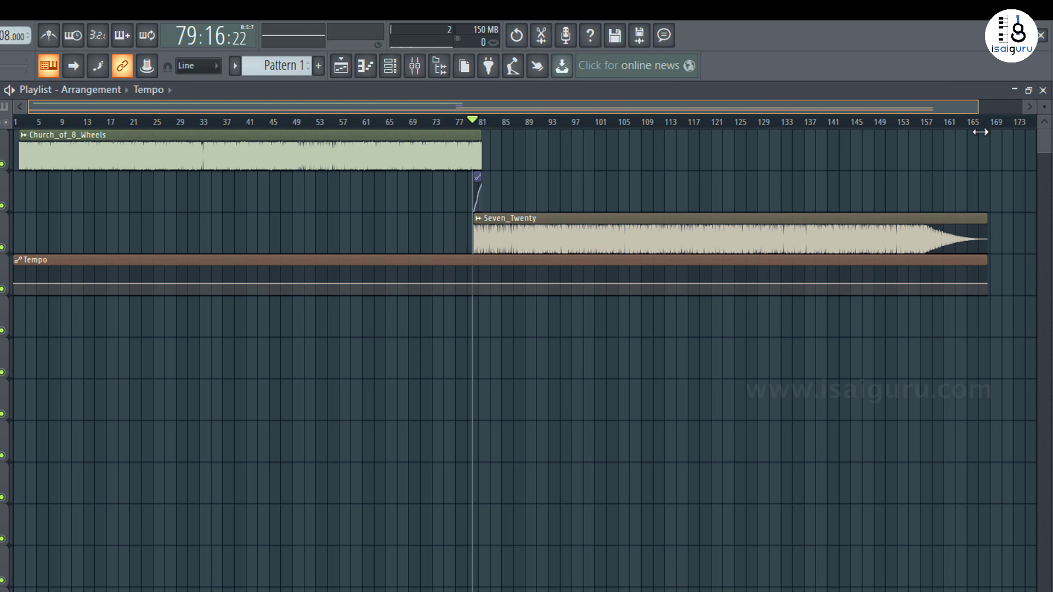
{"action": "left_click_drag", "start_coordinate": [980, 132], "coordinate": [919, 117]}
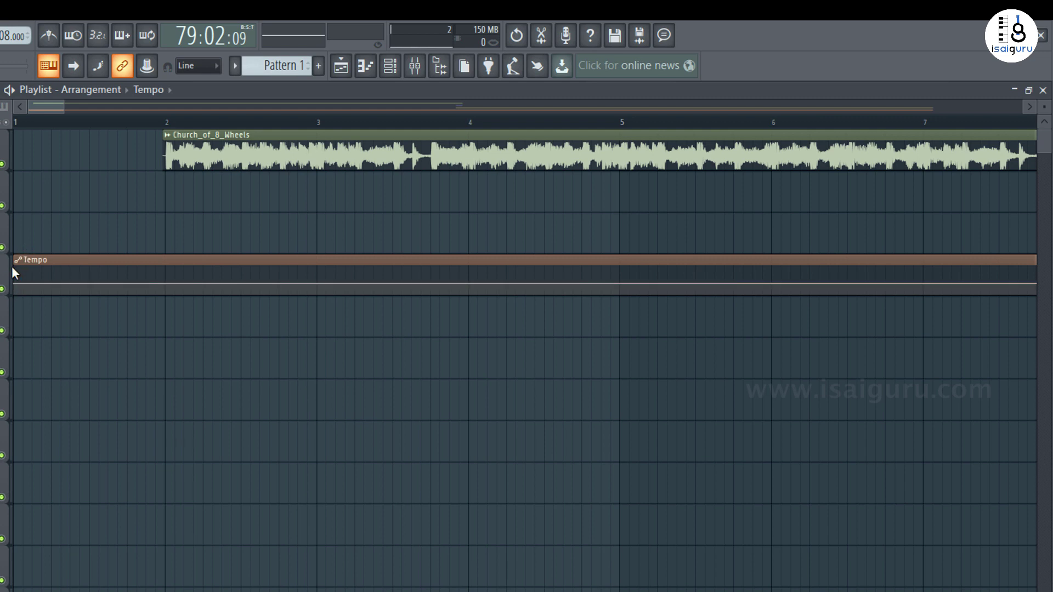
{"action": "left_click_drag", "start_coordinate": [13, 261], "coordinate": [152, 263]}
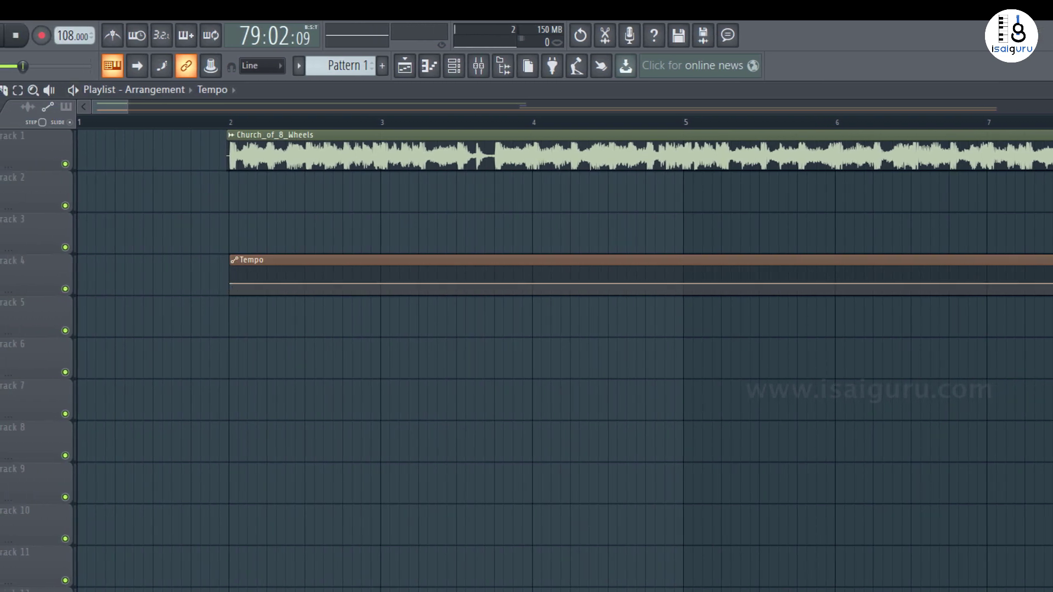
Copy the current project tempo value for use in the Tempo automation clip
{"action": "right_click", "coordinate": [70, 37]}
{"action": "mouse_move", "coordinate": [88, 220]}
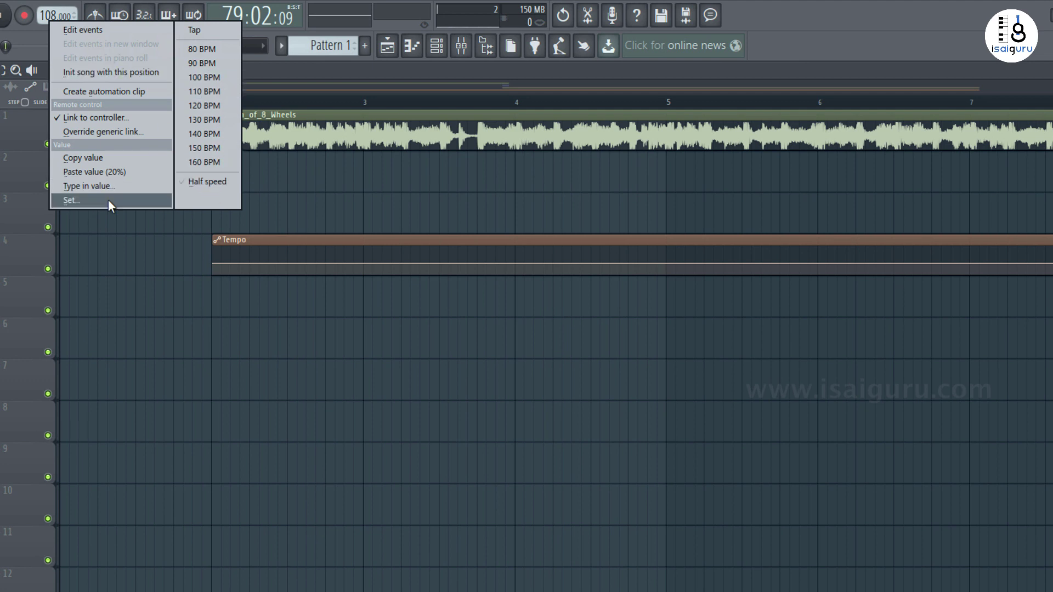
{"action": "left_click", "coordinate": [97, 159]}
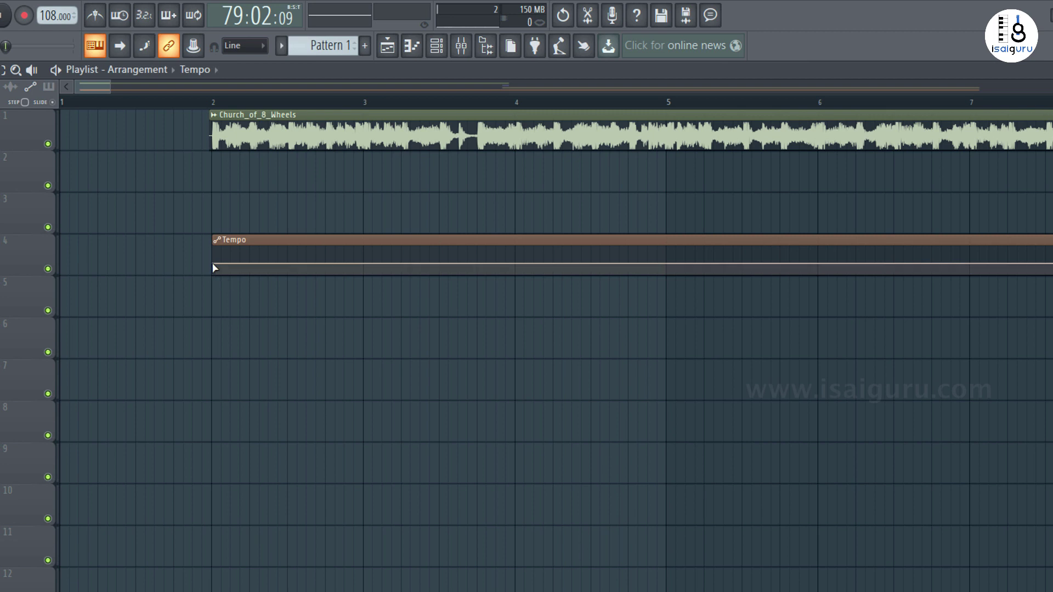
Paste the copied tempo value into the Tempo clip's points at bar 2 and at its end, extending the clip to almost bar 169
{"action": "right_click", "coordinate": [213, 268]}
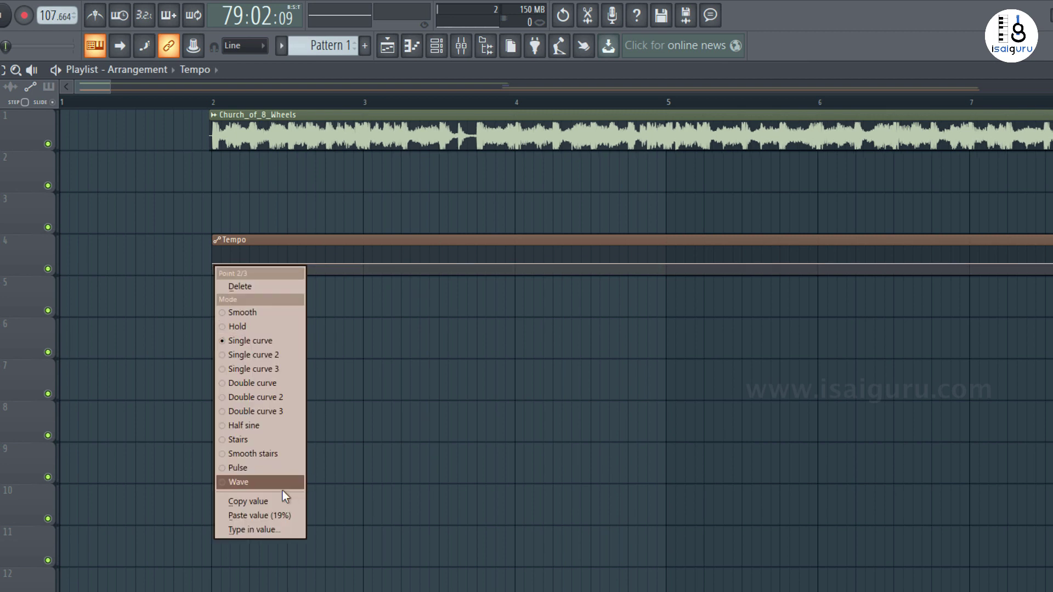
{"action": "left_click", "coordinate": [272, 515]}
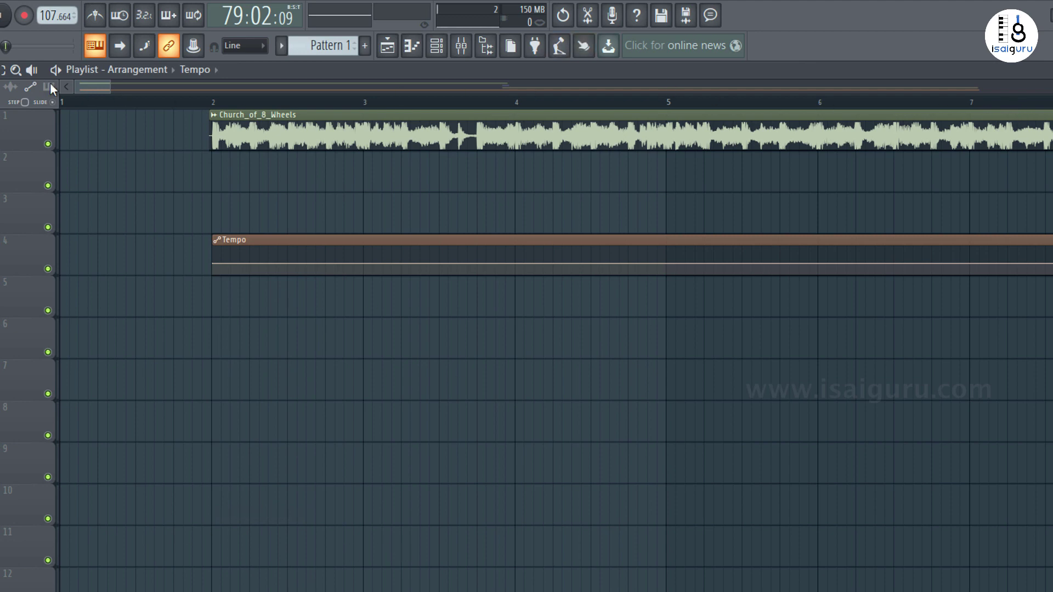
{"action": "left_click_drag", "start_coordinate": [85, 86], "coordinate": [970, 122]}
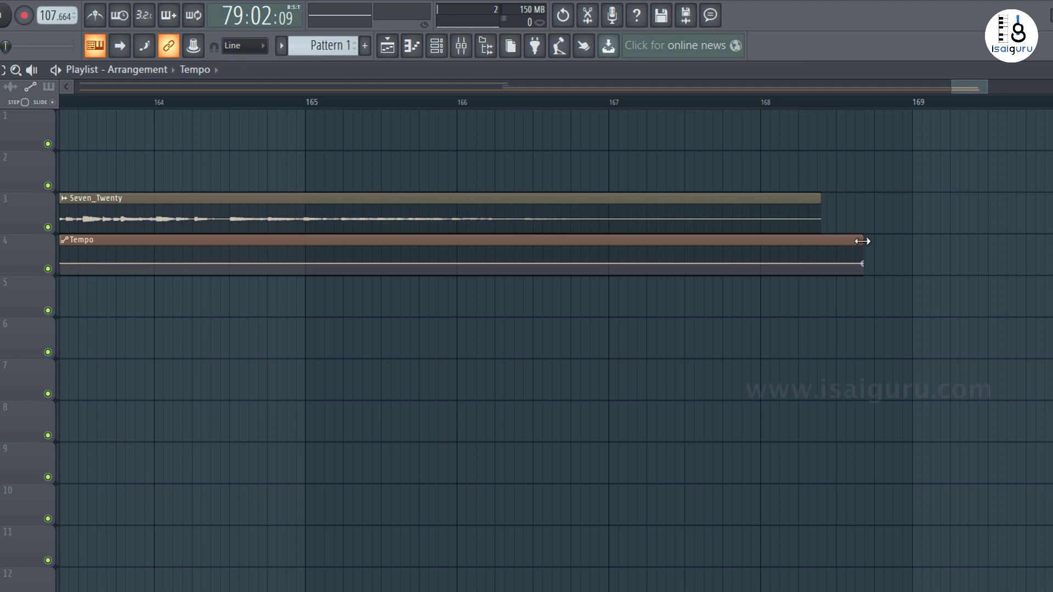
{"action": "left_click_drag", "start_coordinate": [861, 239], "coordinate": [818, 240]}
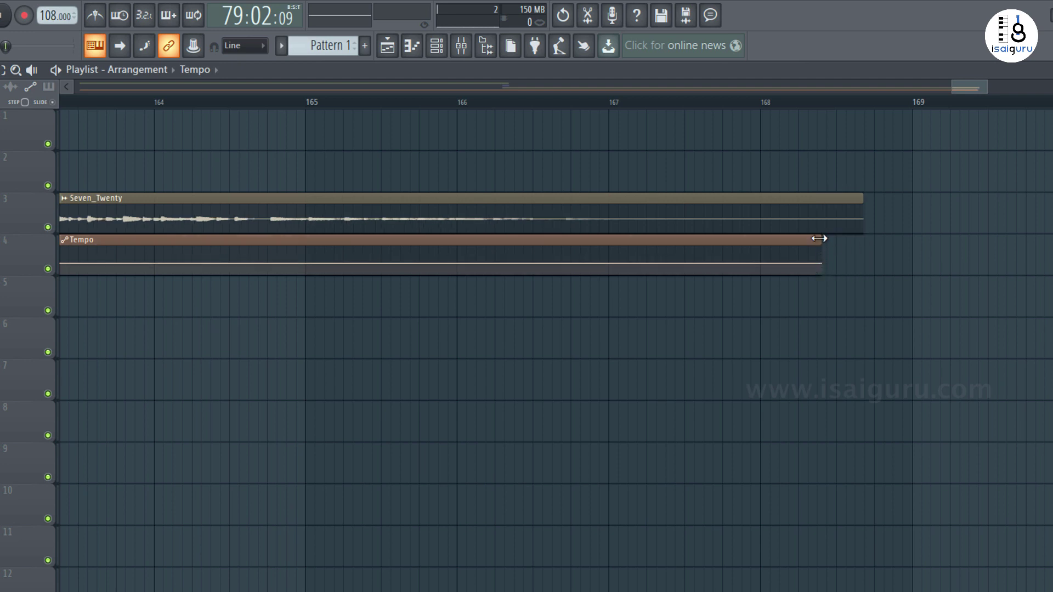
{"action": "left_click_drag", "start_coordinate": [819, 238], "coordinate": [890, 240]}
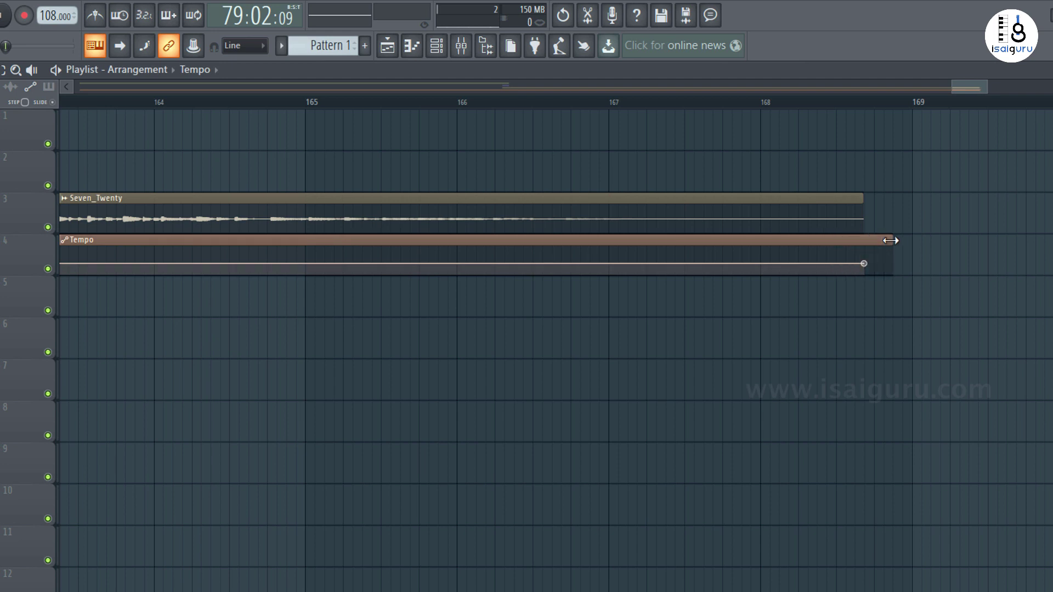
{"action": "right_click", "coordinate": [865, 266]}
{"action": "left_click", "coordinate": [909, 515]}
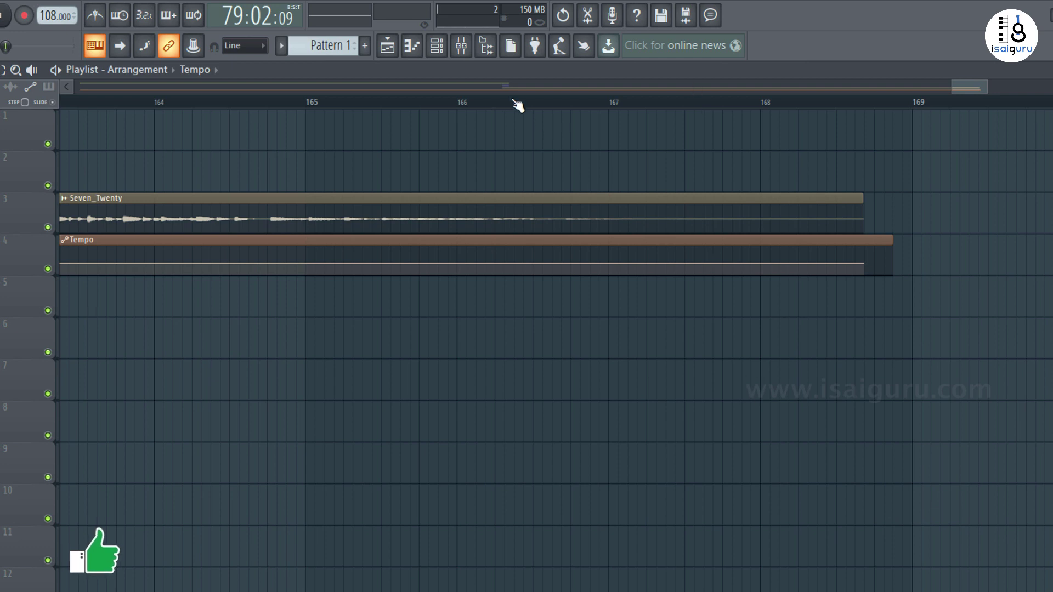
Add a Tempo automation point where Seven_Twenty starts, just after bar 80, and paste the copied tempo value into it
{"action": "left_click_drag", "start_coordinate": [980, 85], "coordinate": [517, 103]}
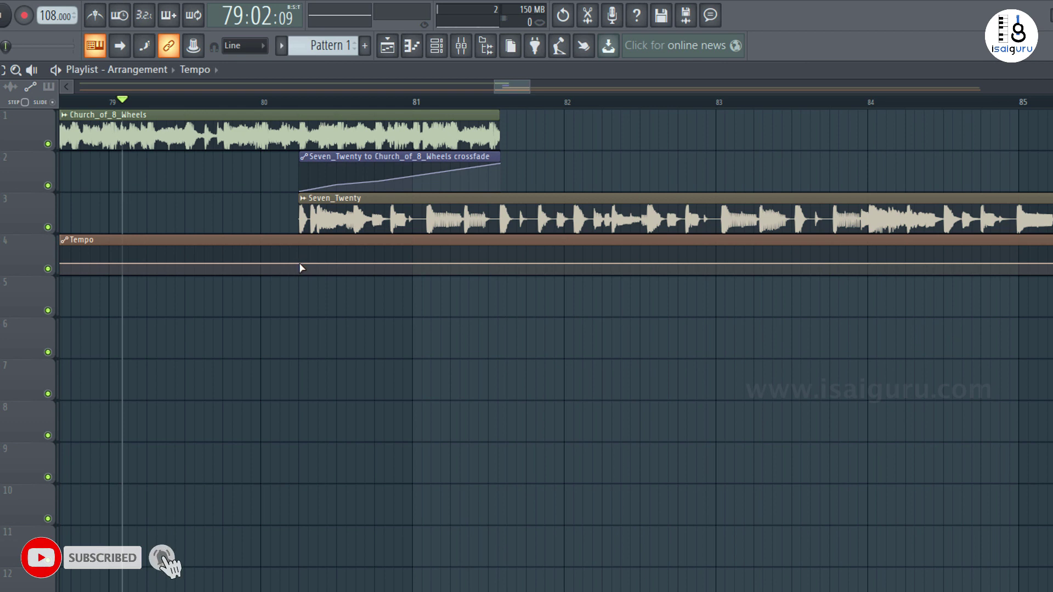
{"action": "left_click_drag", "start_coordinate": [518, 85], "coordinate": [515, 84]}
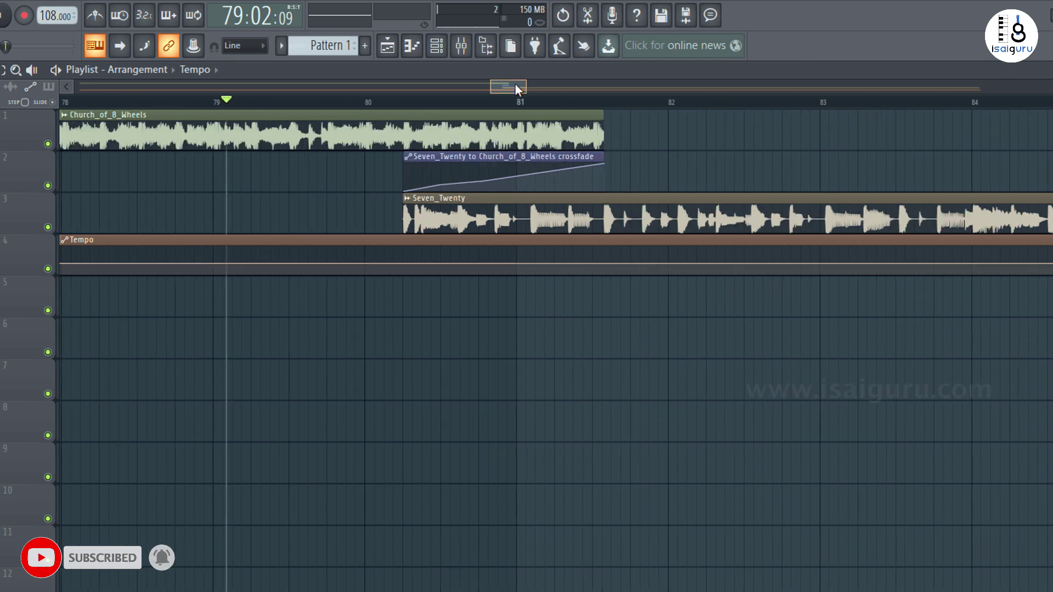
{"action": "left_click_drag", "start_coordinate": [404, 266], "coordinate": [404, 262]}
{"action": "right_click", "coordinate": [404, 263]}
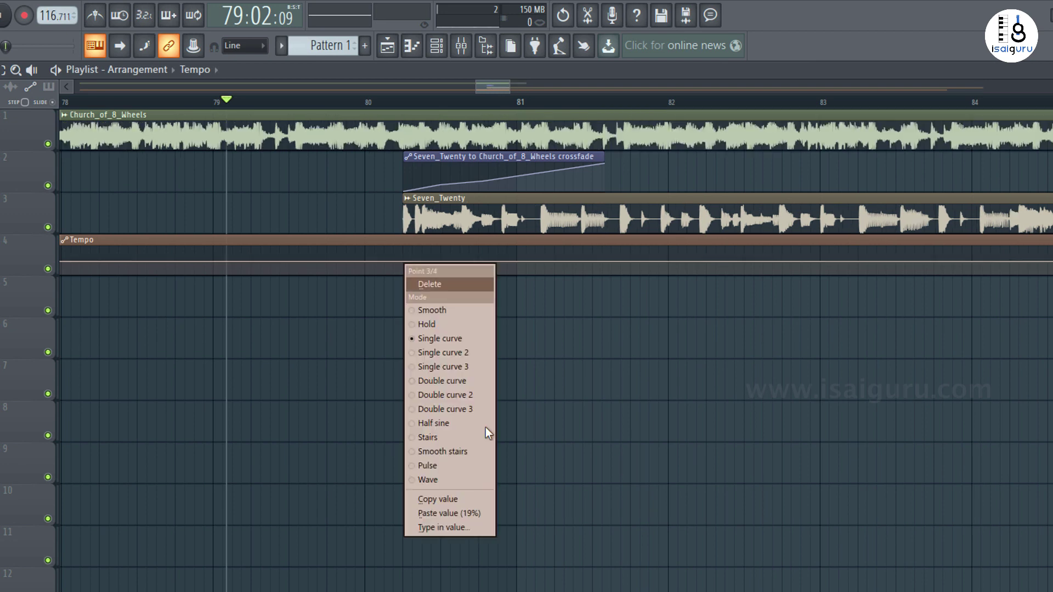
{"action": "left_click", "coordinate": [472, 515]}
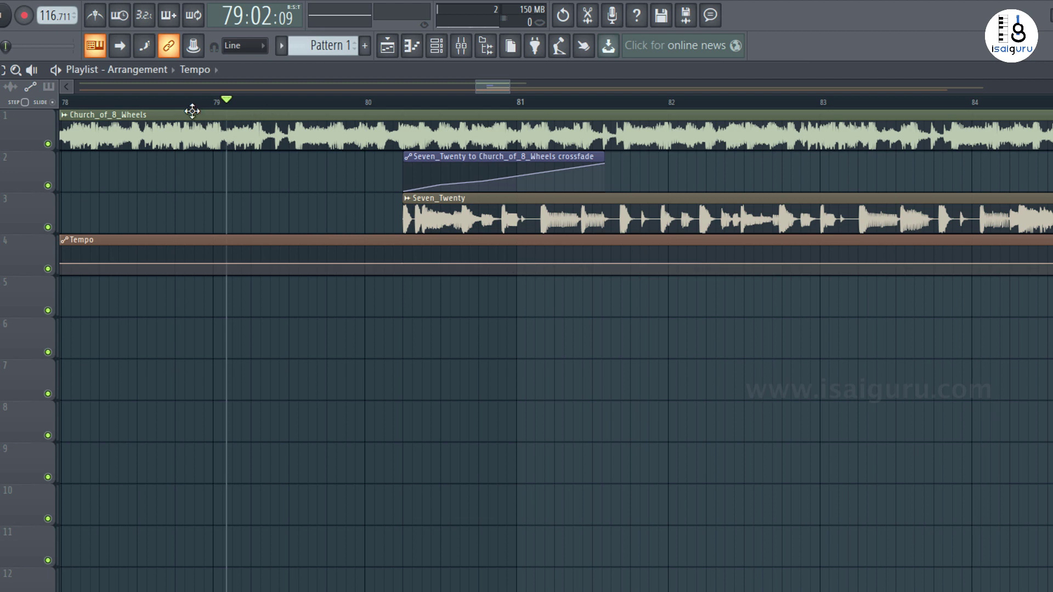
Set the project tempo to 111 BPM and copy that value
{"action": "key", "text": "space"}
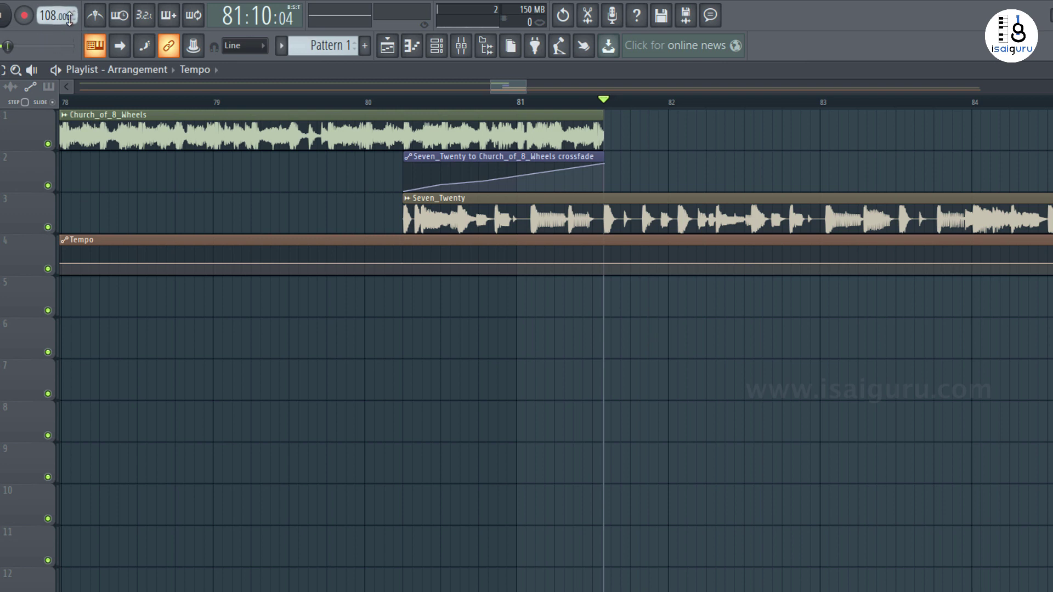
{"action": "mouse_move", "coordinate": [64, 17]}
{"action": "left_mouse_down"}
{"action": "mouse_move", "coordinate": [64, 2]}
{"action": "mouse_move", "coordinate": [65, 14]}
{"action": "mouse_move", "coordinate": [50, 8]}
{"action": "left_mouse_up"}
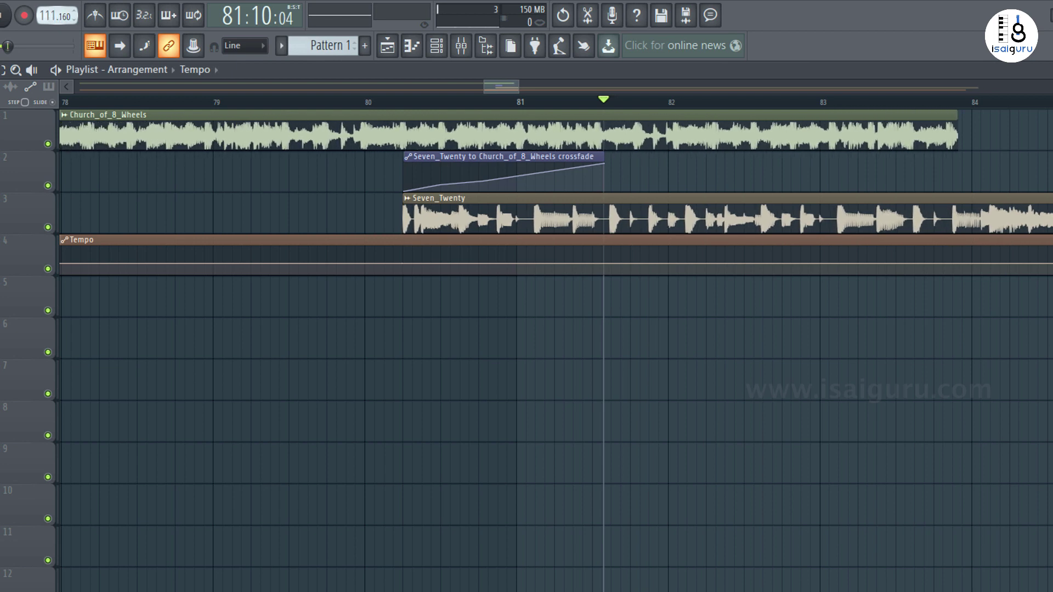
{"action": "right_click", "coordinate": [57, 18]}
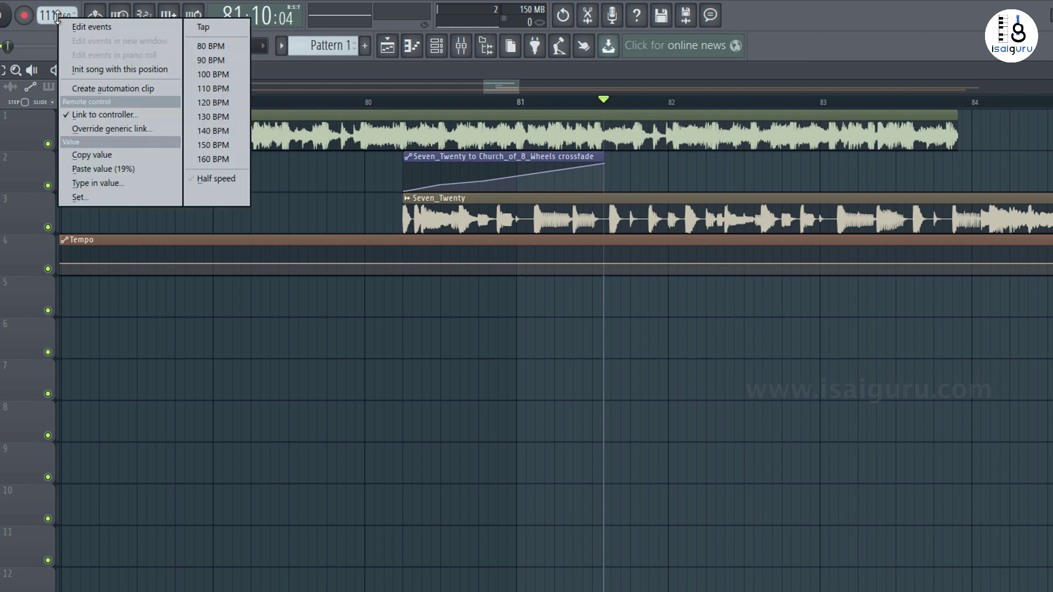
{"action": "left_click", "coordinate": [221, 89]}
{"action": "left_click_drag", "start_coordinate": [54, 19], "coordinate": [54, 17]}
{"action": "right_click", "coordinate": [53, 16]}
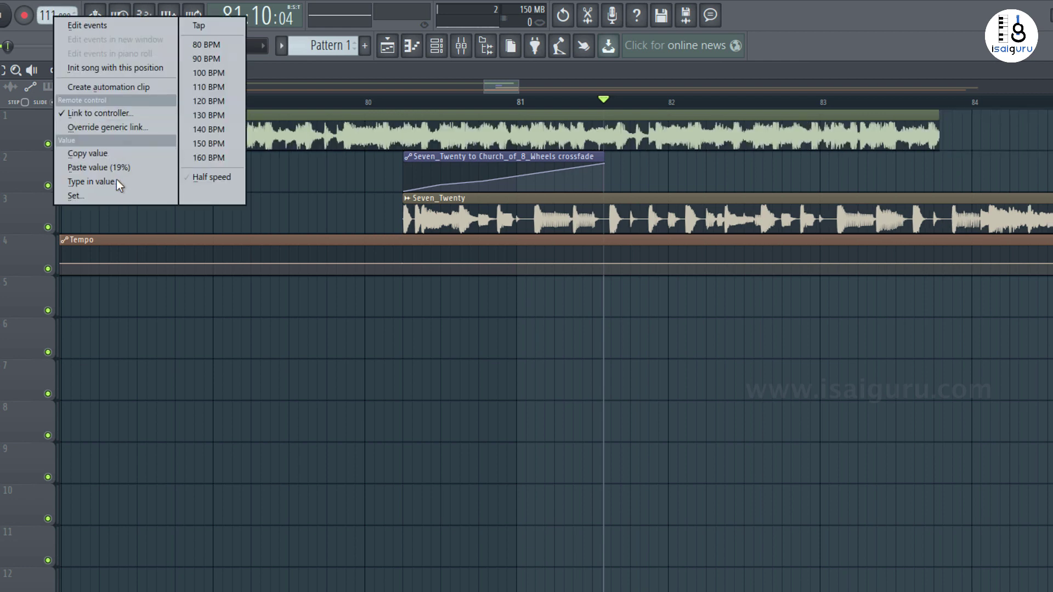
{"action": "left_click", "coordinate": [117, 155]}
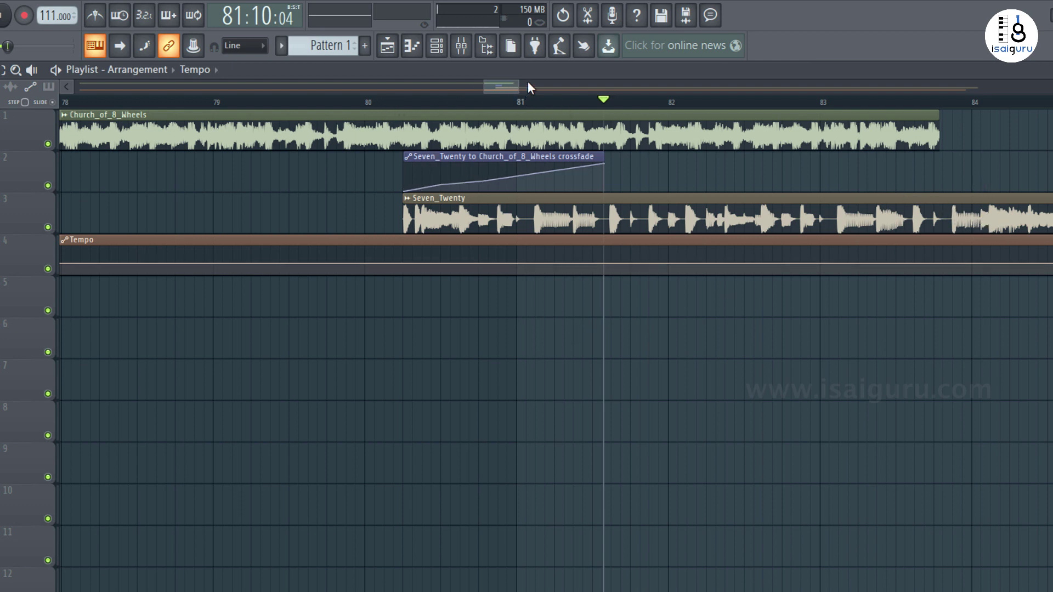
Add a Tempo automation point just before bar 84, where Church_of_8_Wheels ends, and paste the copied 111 BPM value into it
{"action": "left_click_drag", "start_coordinate": [515, 84], "coordinate": [537, 90]}
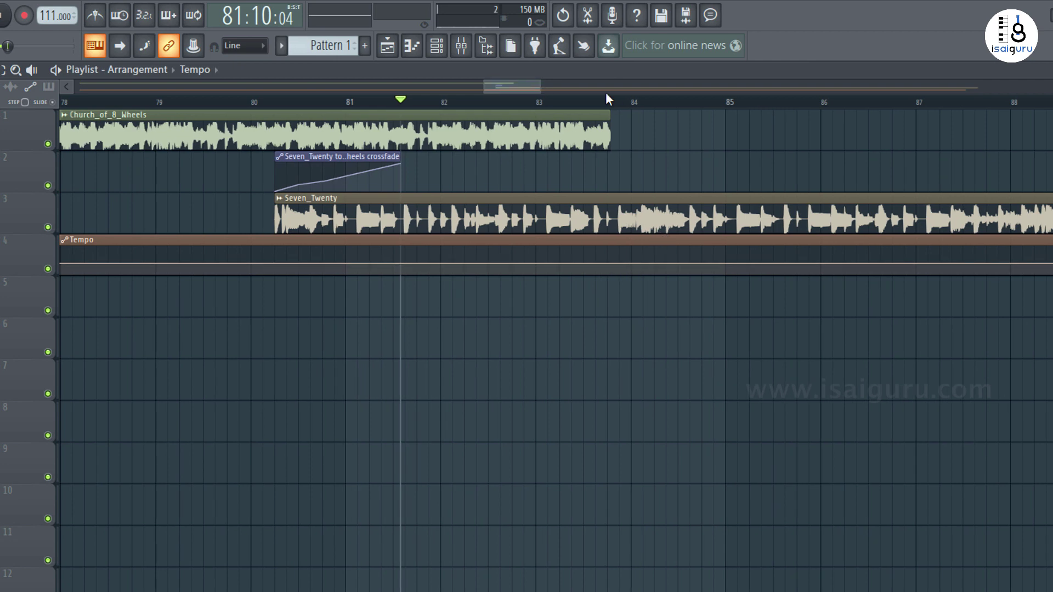
{"action": "right_click", "coordinate": [610, 264]}
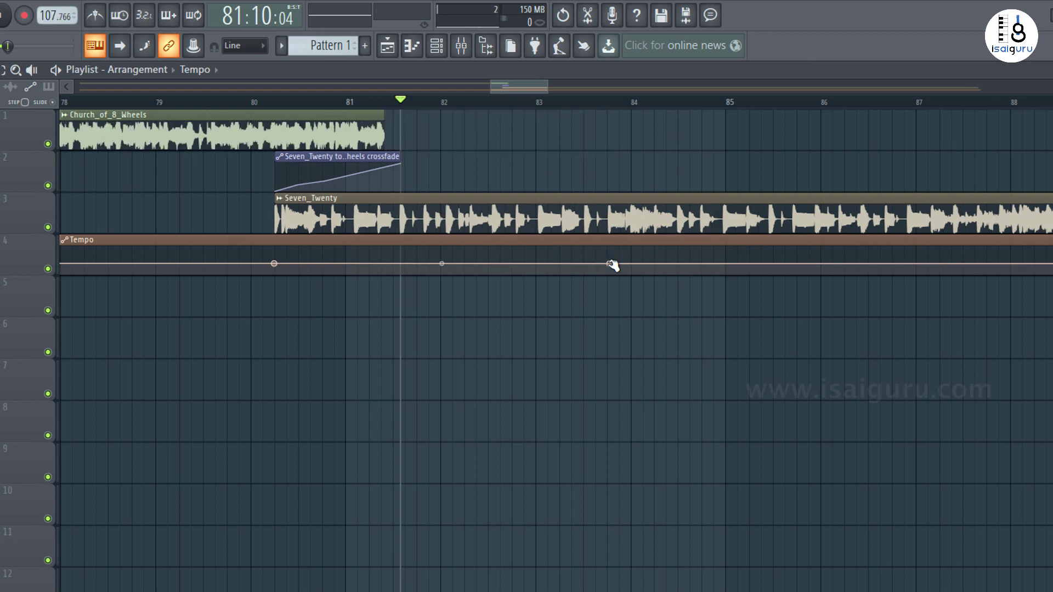
{"action": "right_click", "coordinate": [612, 266]}
{"action": "left_click", "coordinate": [679, 512]}
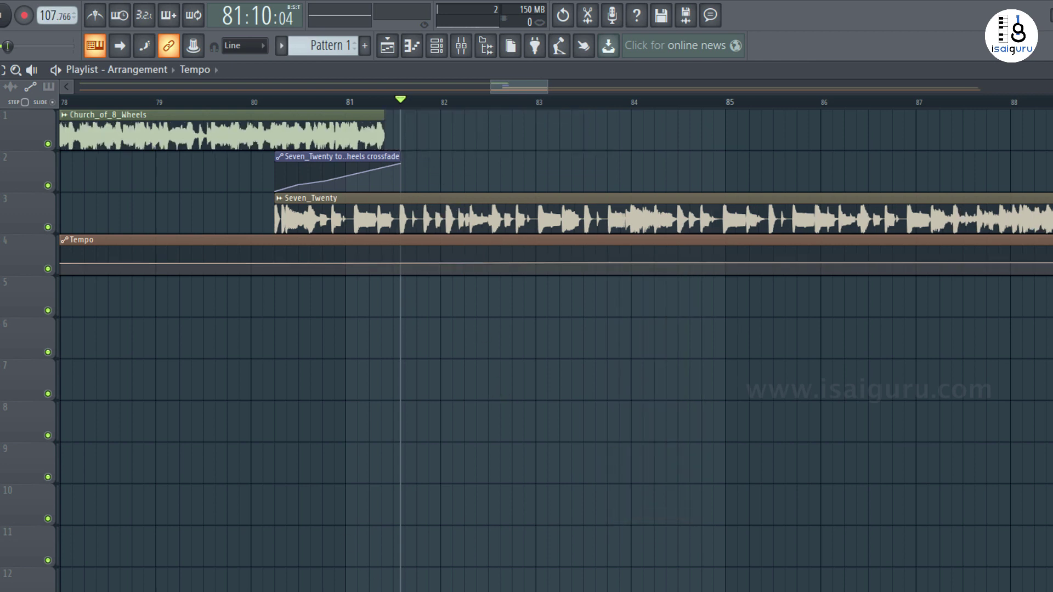
Paste the copied 111 BPM value into the last point of the Tempo automation clip, just before bar 169
{"action": "scroll", "coordinate": [399, 94], "scroll_direction": "left", "scroll_amount": 1}
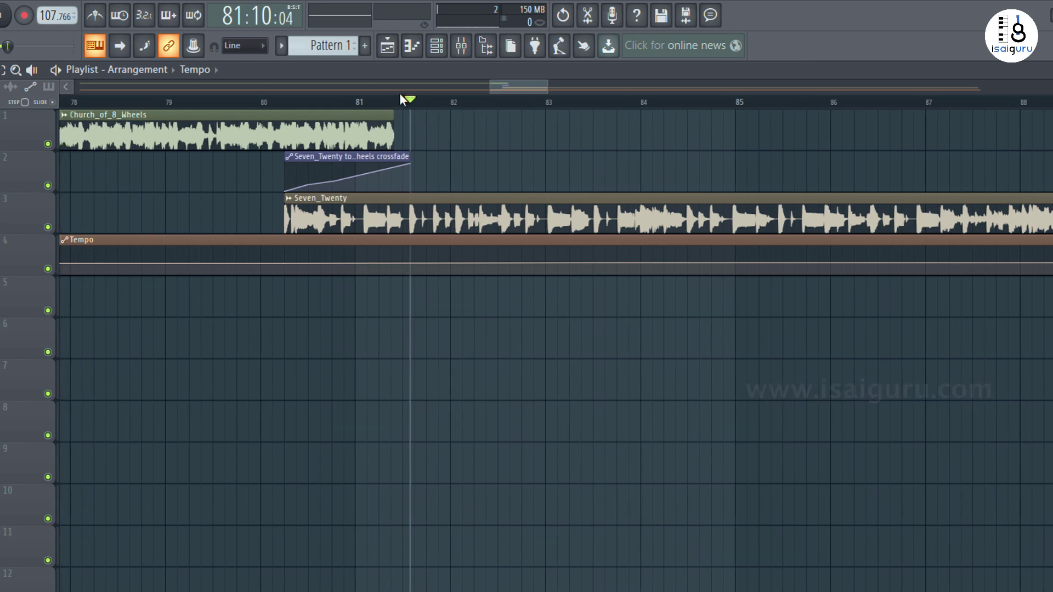
{"action": "left_click_drag", "start_coordinate": [520, 87], "coordinate": [952, 99]}
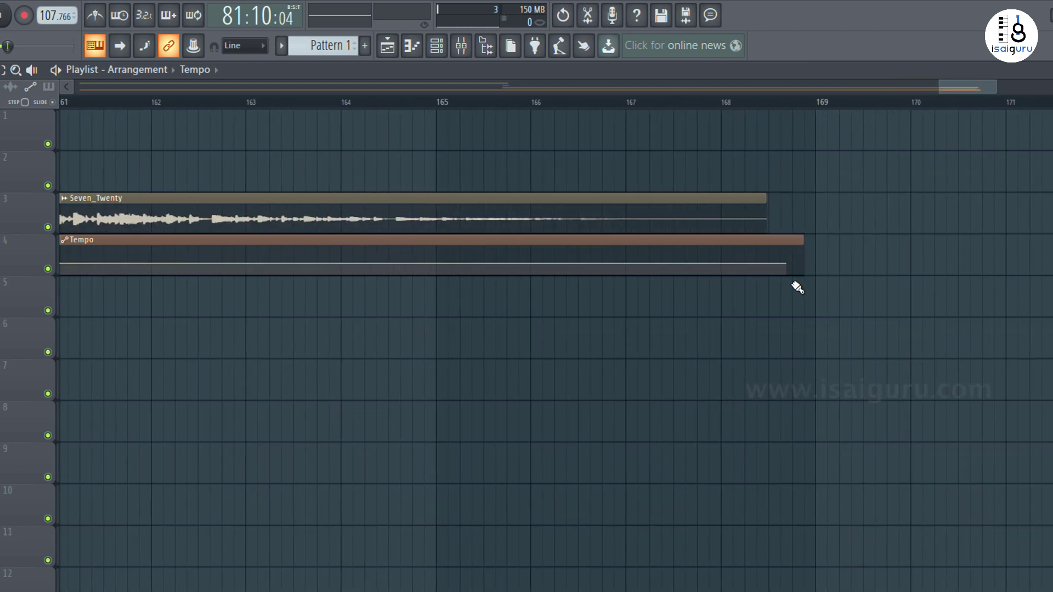
{"action": "right_click", "coordinate": [786, 264]}
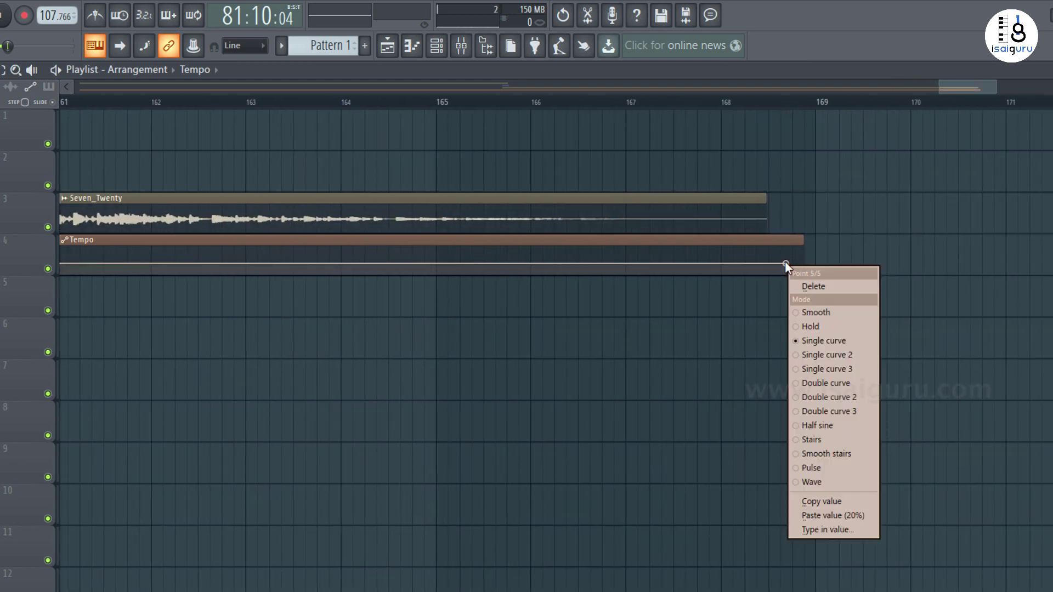
{"action": "left_click", "coordinate": [834, 514]}
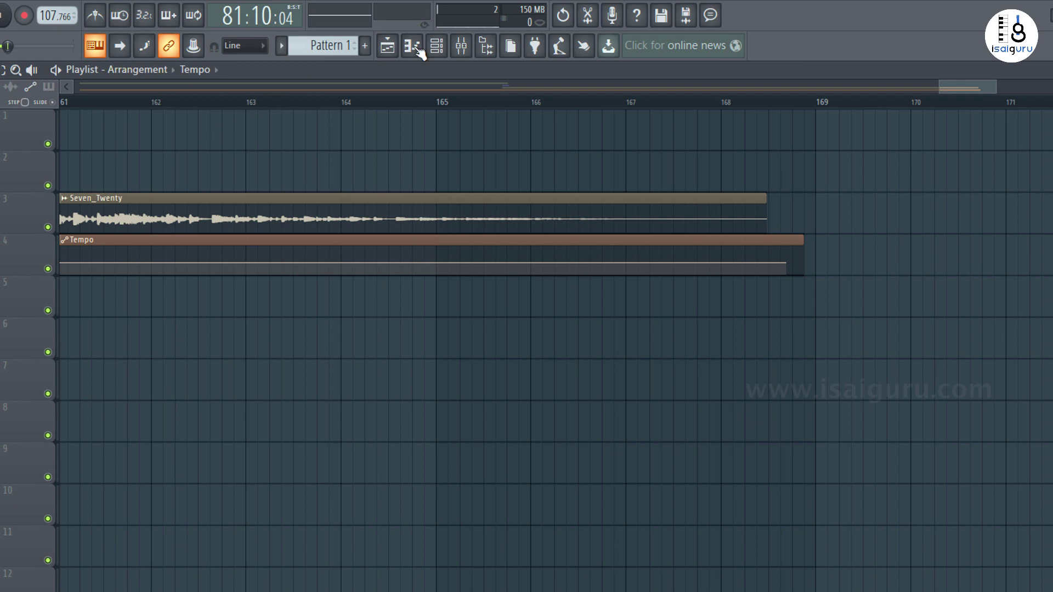
Audition Church_of_8_Wheels from 1:15:01 and from just after bar 9 to check the tempo of the first song
{"action": "left_click_drag", "start_coordinate": [970, 87], "coordinate": [47, 103]}
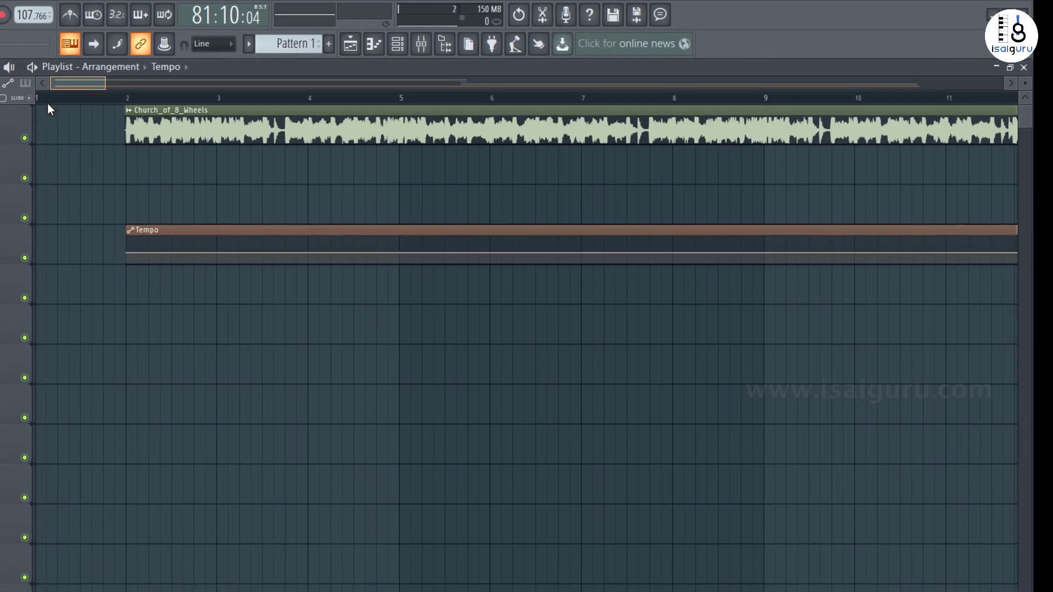
{"action": "left_click", "coordinate": [116, 101]}
{"action": "key", "text": "space"}
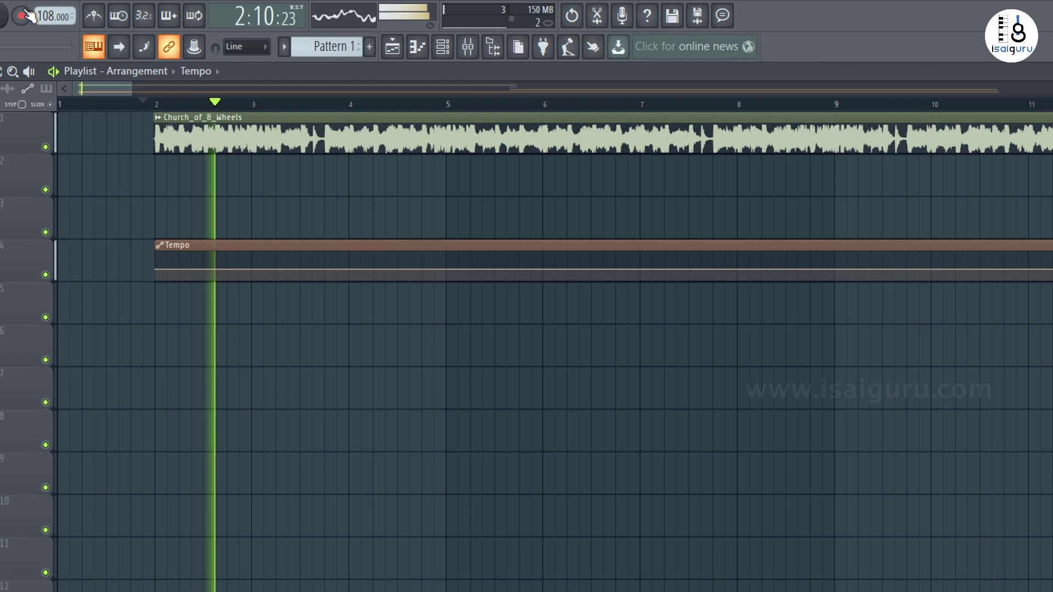
{"action": "key", "text": "space"}
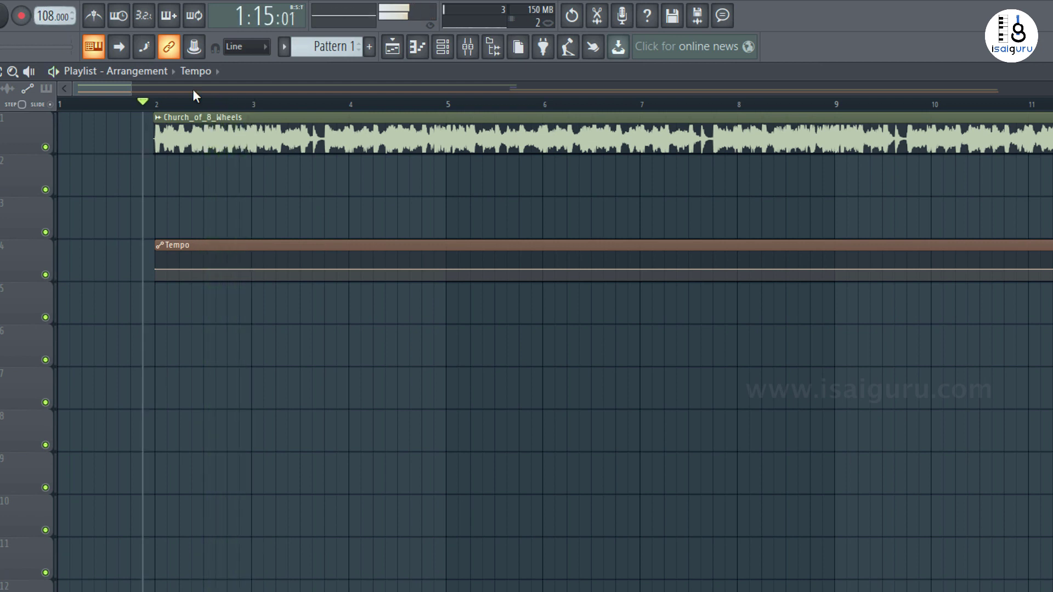
{"action": "left_click_drag", "start_coordinate": [143, 104], "coordinate": [866, 114]}
{"action": "key", "text": "space"}
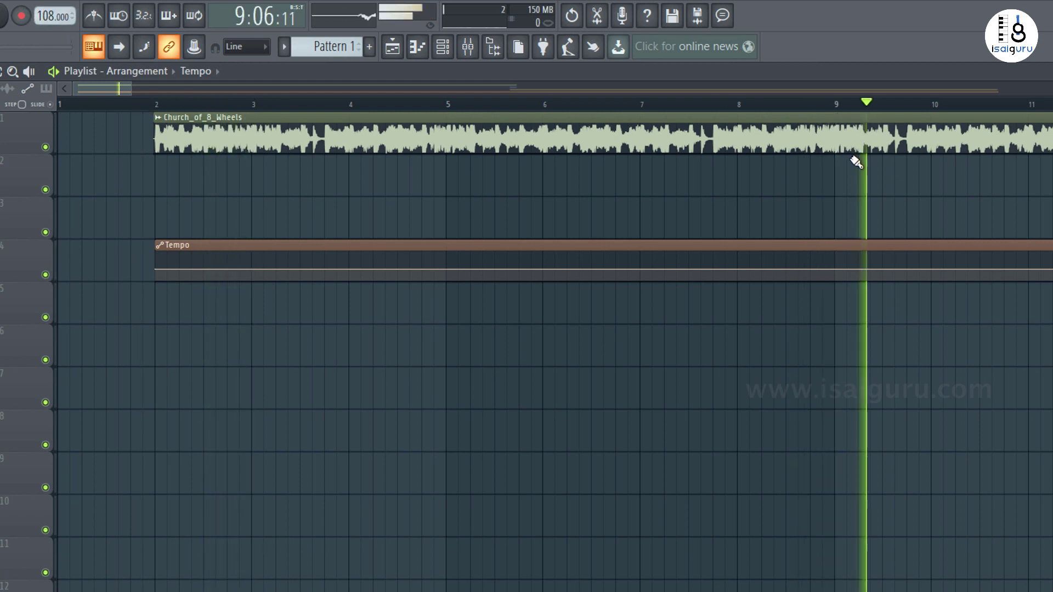
Play through the transition from about the middle of bar 79, and audition Seven_Twenty around bars 147, 157 and 164 to check its tempo
{"action": "left_click_drag", "start_coordinate": [111, 91], "coordinate": [506, 99]}
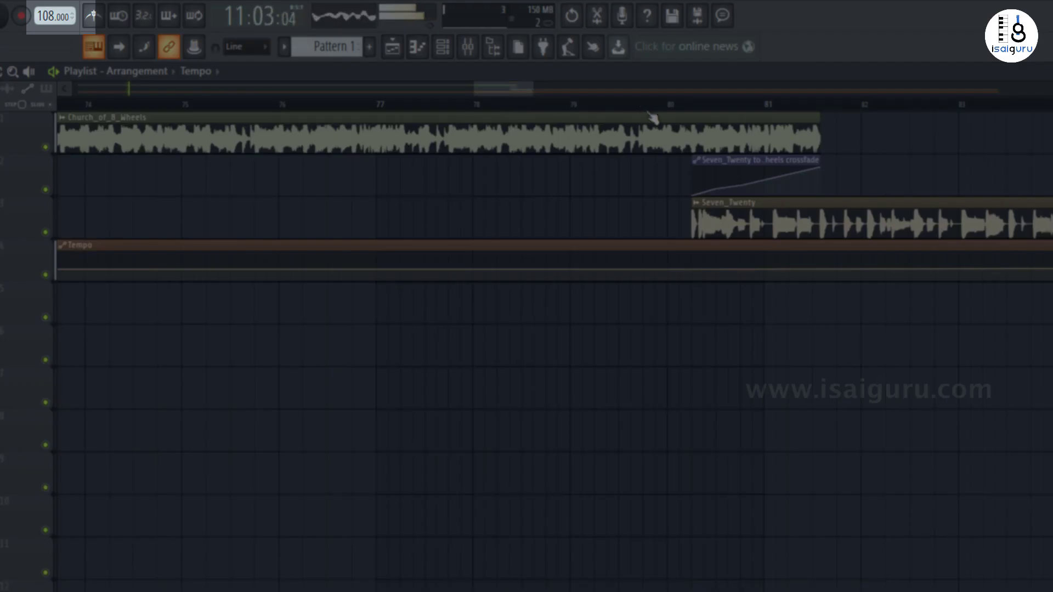
{"action": "left_click", "coordinate": [625, 105]}
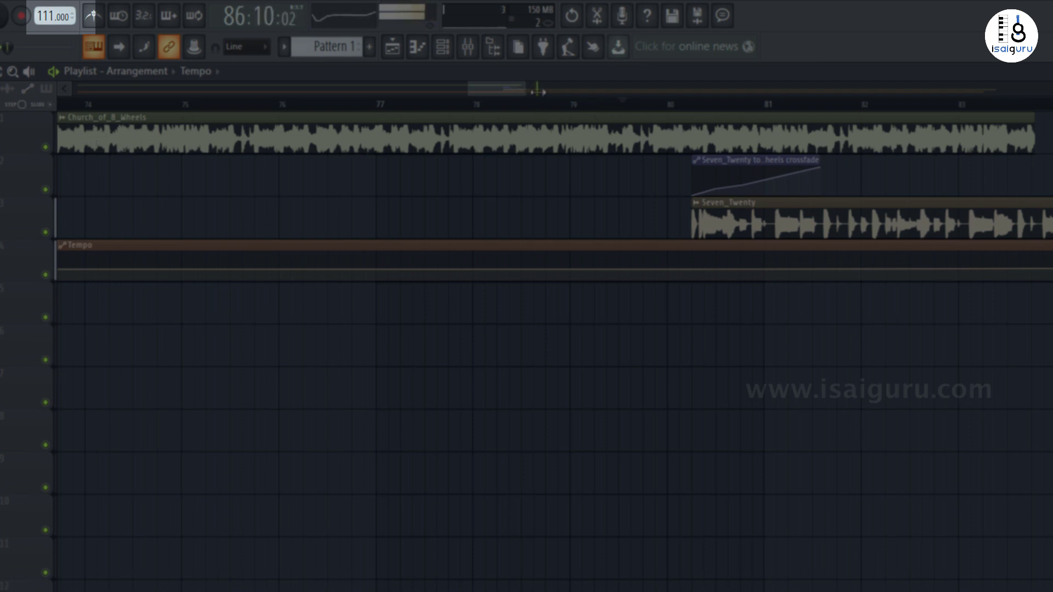
{"action": "left_click_drag", "start_coordinate": [538, 91], "coordinate": [1044, 109]}
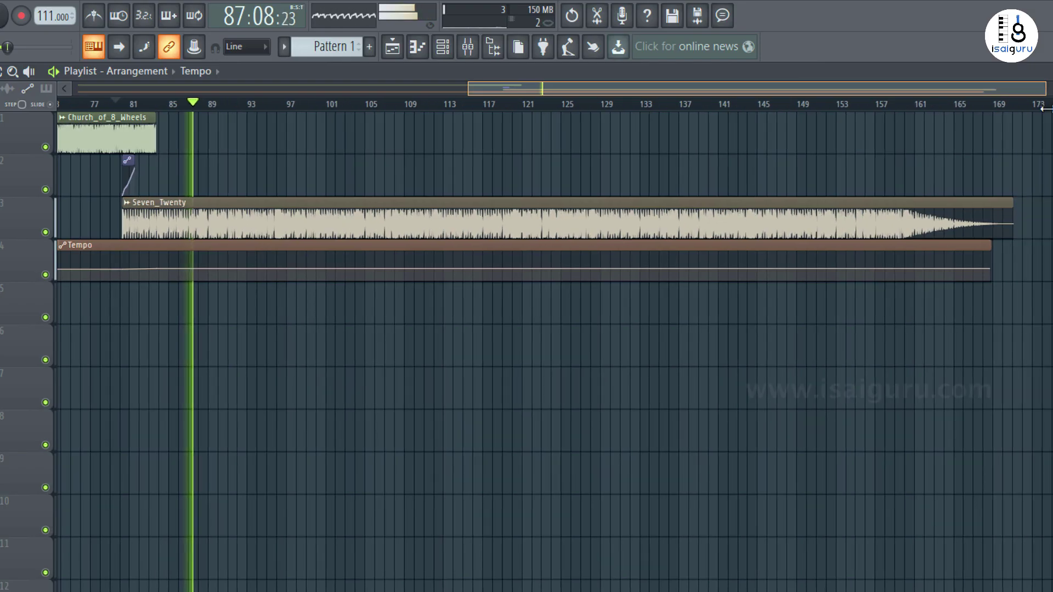
{"action": "left_click", "coordinate": [777, 107]}
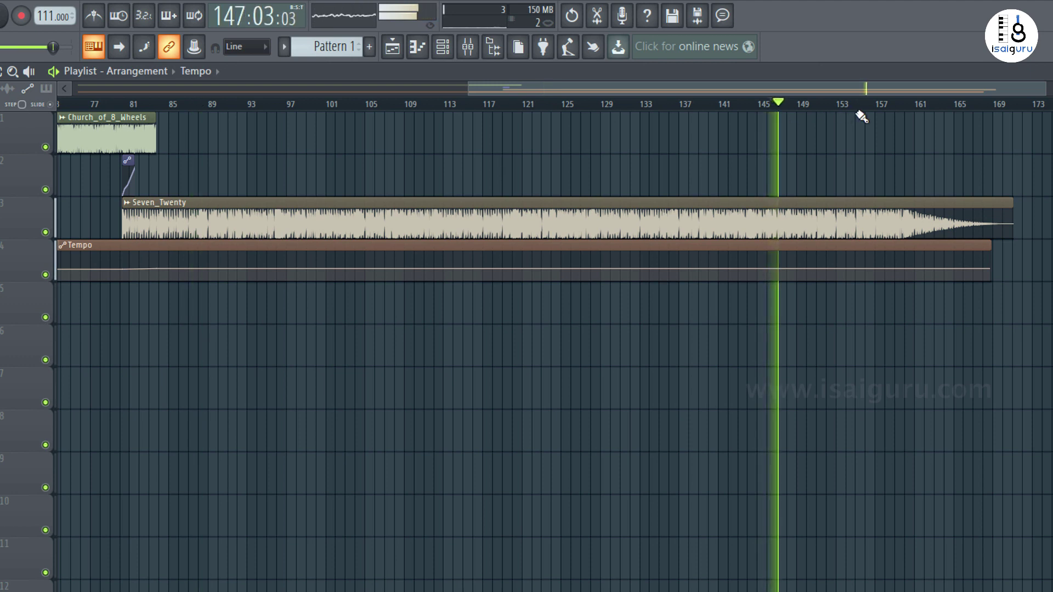
{"action": "left_click", "coordinate": [877, 107]}
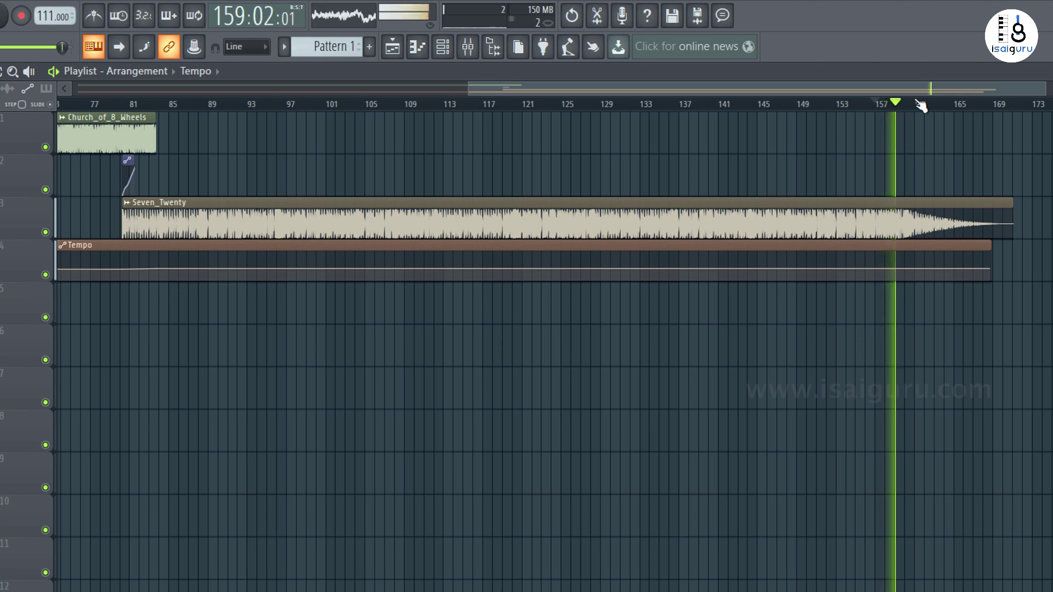
{"action": "left_click", "coordinate": [942, 106]}
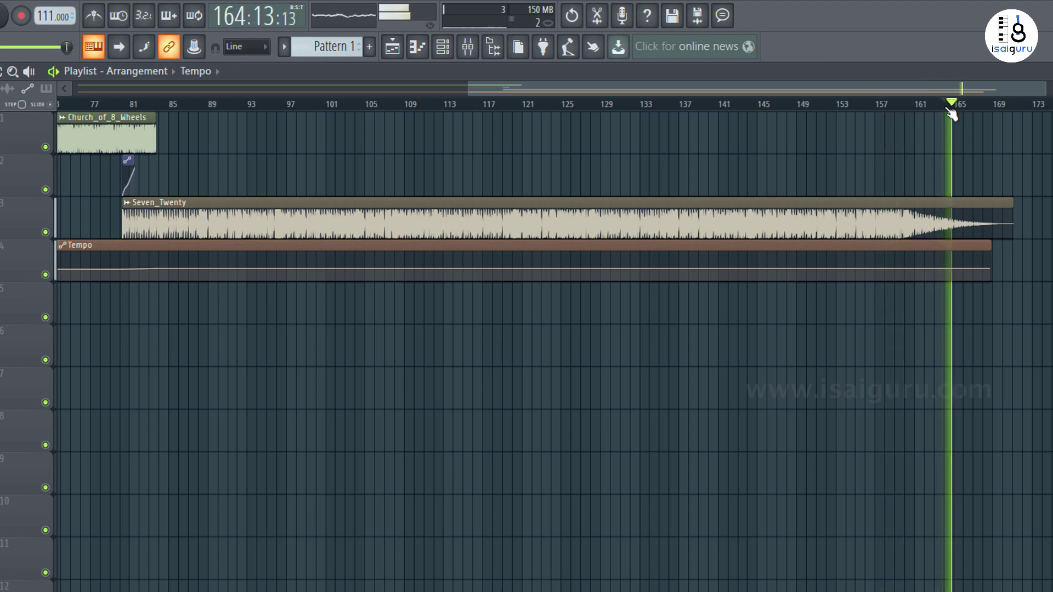
{"action": "key", "text": "space"}
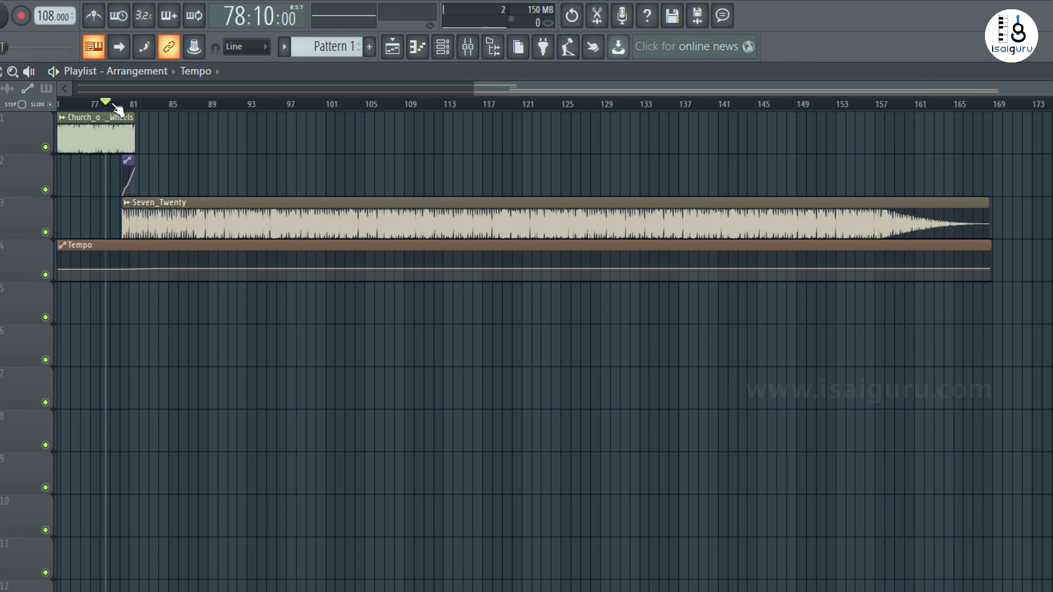
Play the crossfade from just before bar 80 while watching the project tempo, and place the playback position at 79:15:18
{"action": "key", "text": "space"}
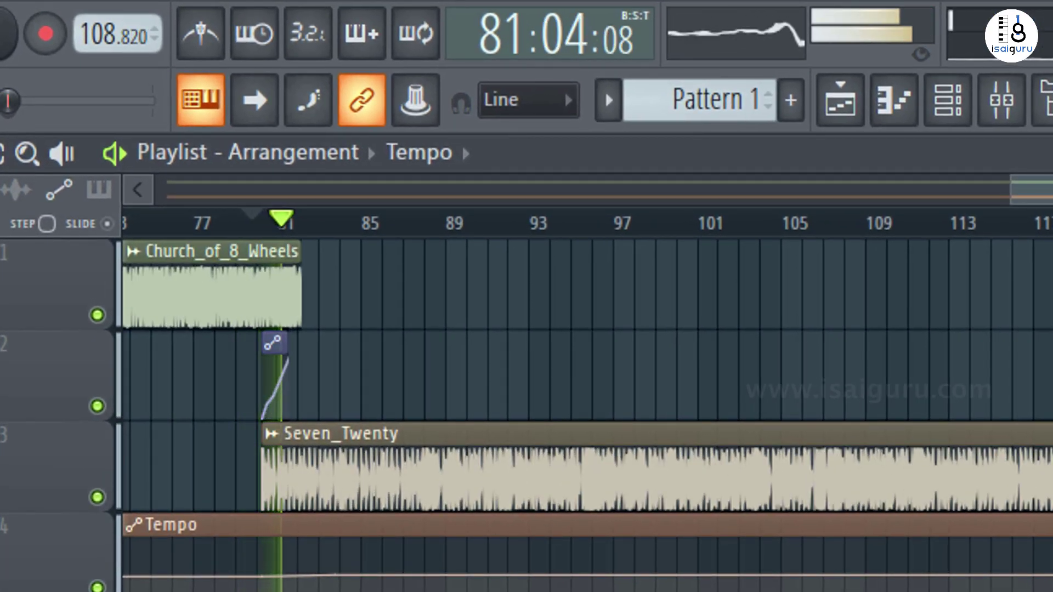
{"action": "mouse_move", "coordinate": [1052, 190]}
{"action": "left_mouse_down"}
{"action": "mouse_move", "coordinate": [1039, 190]}
{"action": "mouse_move", "coordinate": [1049, 195]}
{"action": "left_mouse_up"}
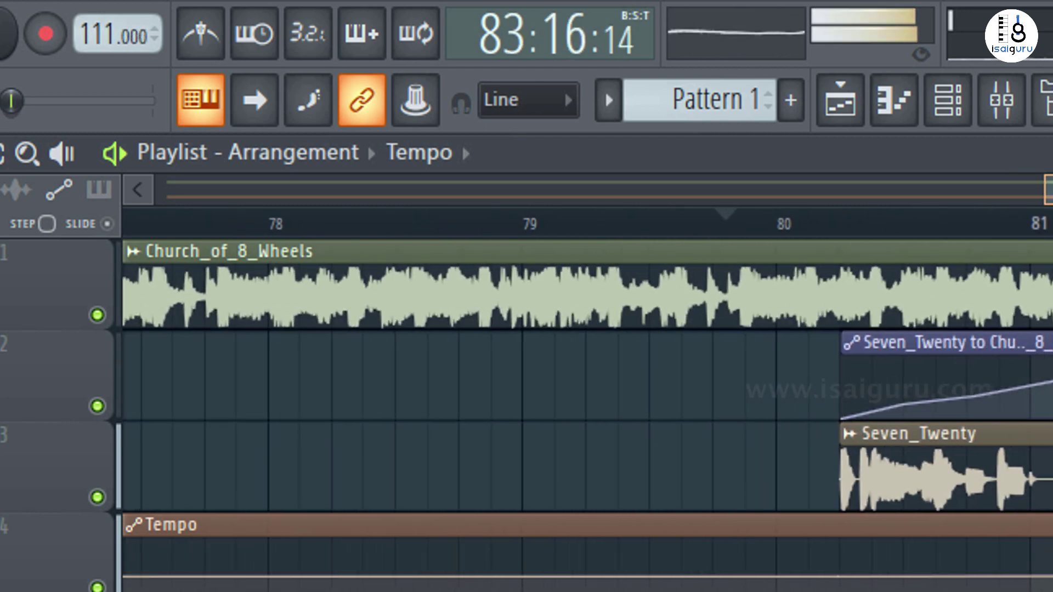
{"action": "key", "text": "space"}
{"action": "key", "text": "space"}
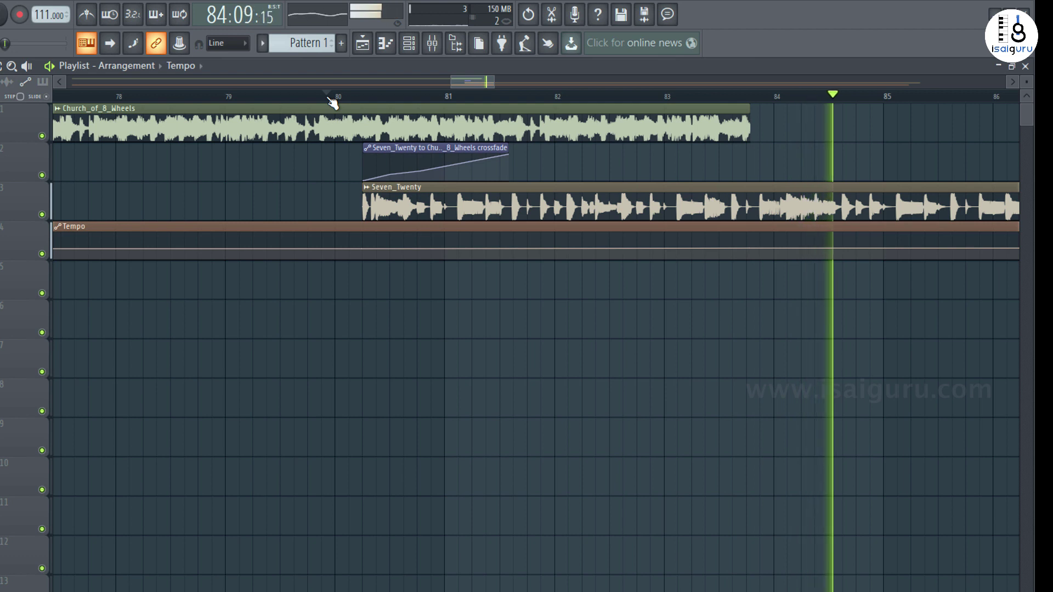
{"action": "left_click", "coordinate": [327, 98]}
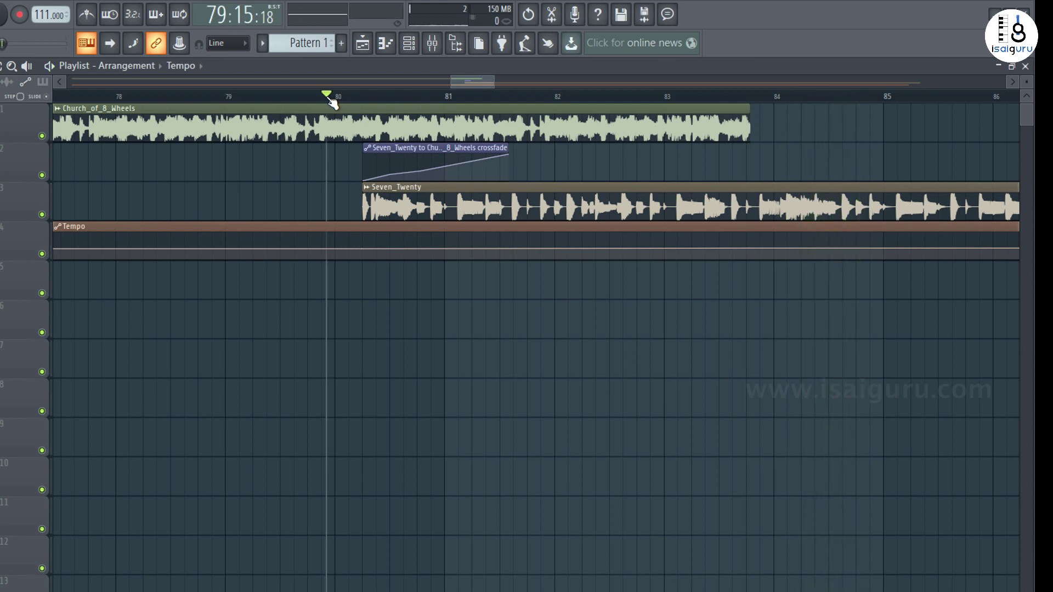